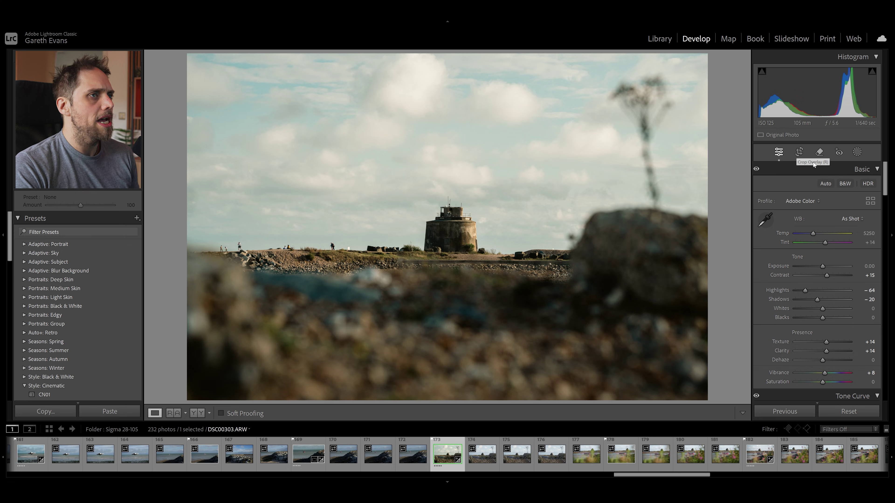
Step: Erase the white sign on the grassy ridge with the Remove tool at brush size 13
{"action": "left_click", "coordinate": [818, 155]}
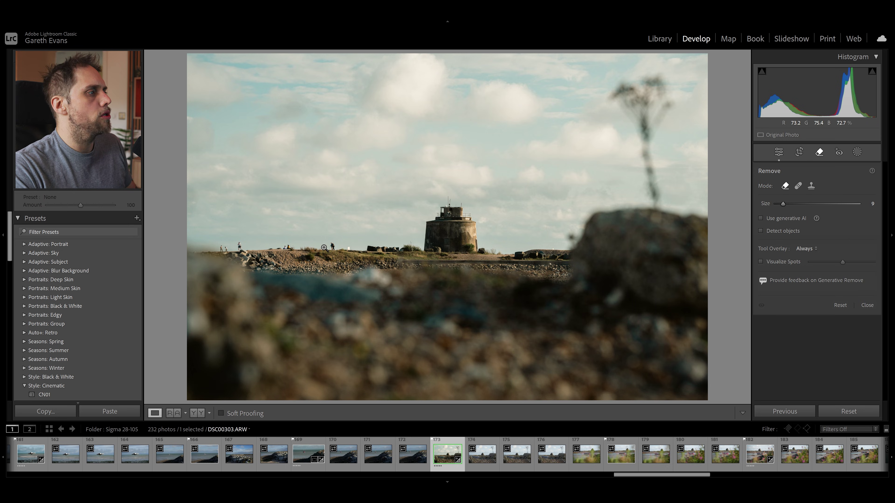
{"action": "left_click", "coordinate": [324, 248]}
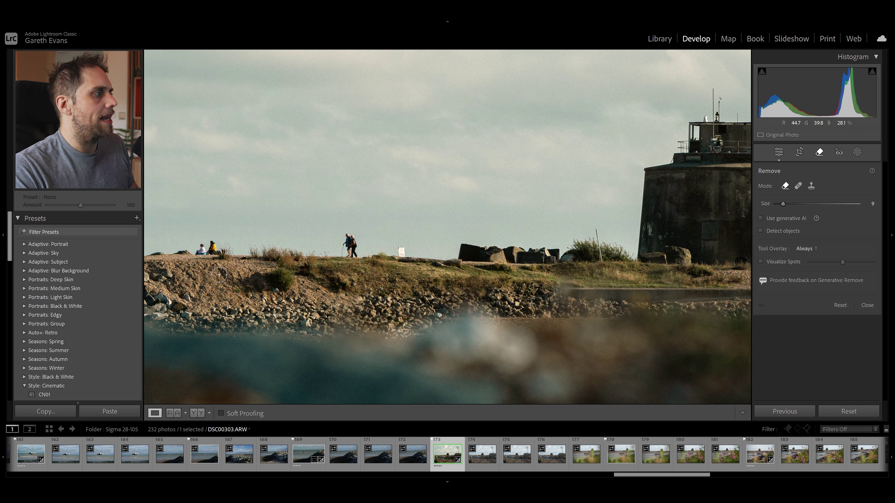
{"action": "mouse_move", "coordinate": [219, 275]}
{"action": "left_mouse_down"}
{"action": "mouse_move", "coordinate": [493, 270]}
{"action": "mouse_move", "coordinate": [393, 268]}
{"action": "left_mouse_up"}
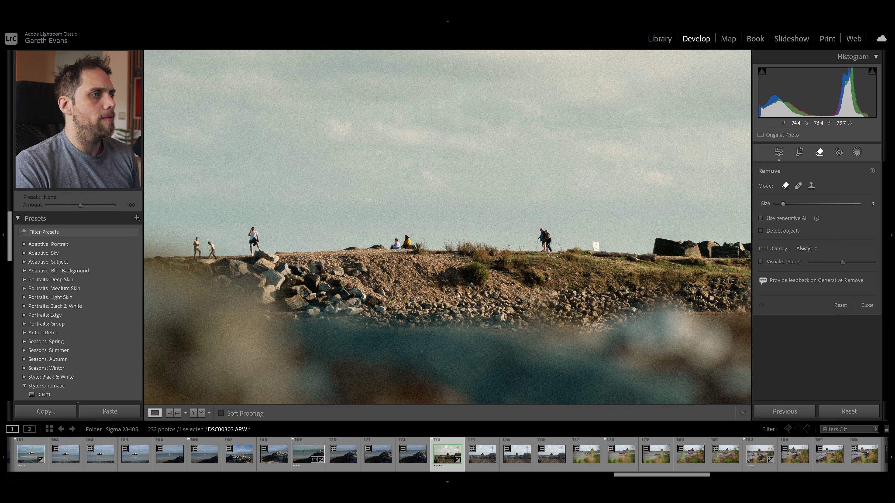
{"action": "scroll", "coordinate": [596, 244], "scroll_direction": "up", "scroll_amount": 2}
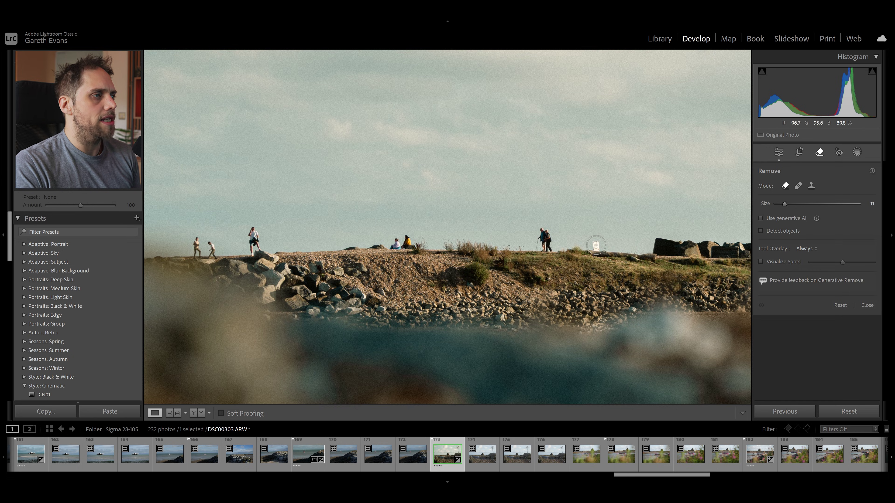
{"action": "scroll", "coordinate": [596, 245], "scroll_direction": "down", "scroll_amount": 1}
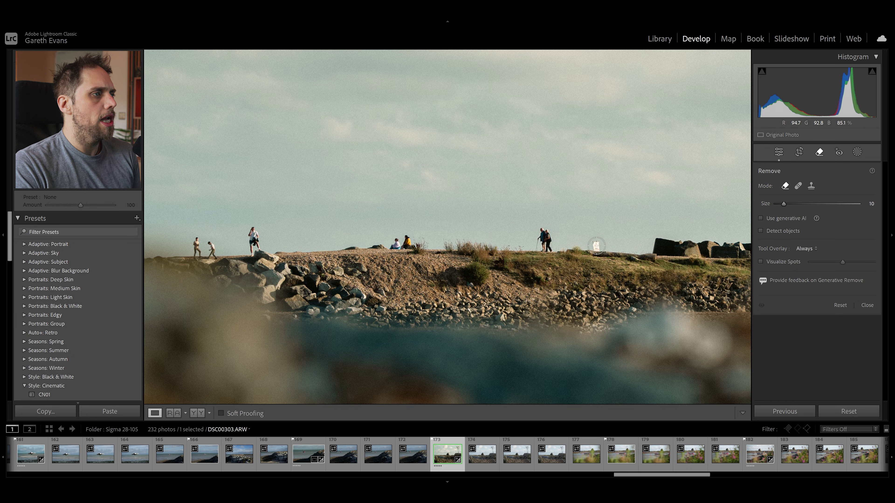
{"action": "scroll", "coordinate": [603, 249], "scroll_direction": "up", "scroll_amount": 4}
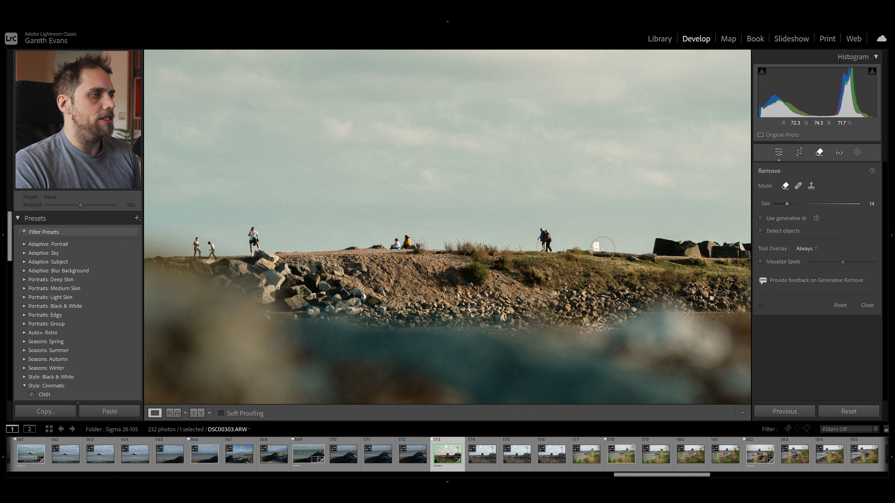
{"action": "scroll", "coordinate": [597, 246], "scroll_direction": "down", "scroll_amount": 1}
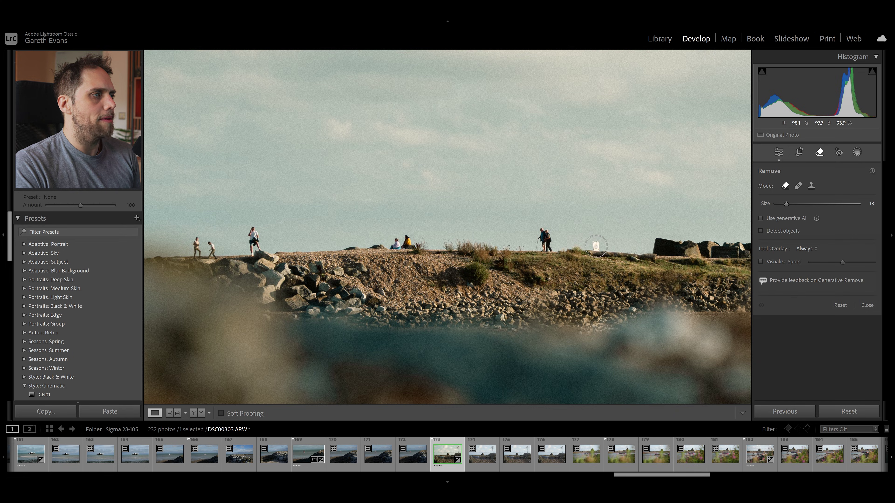
{"action": "left_click", "coordinate": [596, 245]}
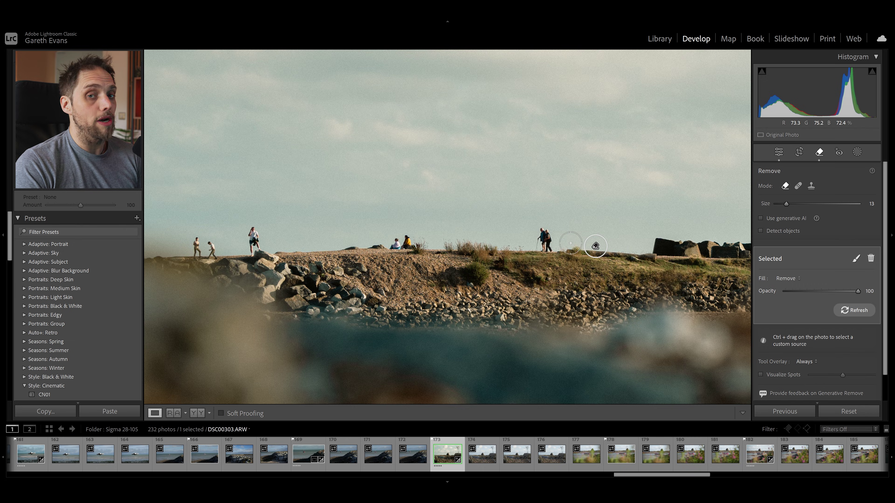
Step: Erase the walking couple, the seated pair and the lone standing person along the ridge, shifting the couple's removal area slightly
{"action": "mouse_move", "coordinate": [550, 227]}
{"action": "left_mouse_down"}
{"action": "mouse_move", "coordinate": [533, 240]}
{"action": "mouse_move", "coordinate": [543, 252]}
{"action": "left_mouse_up"}
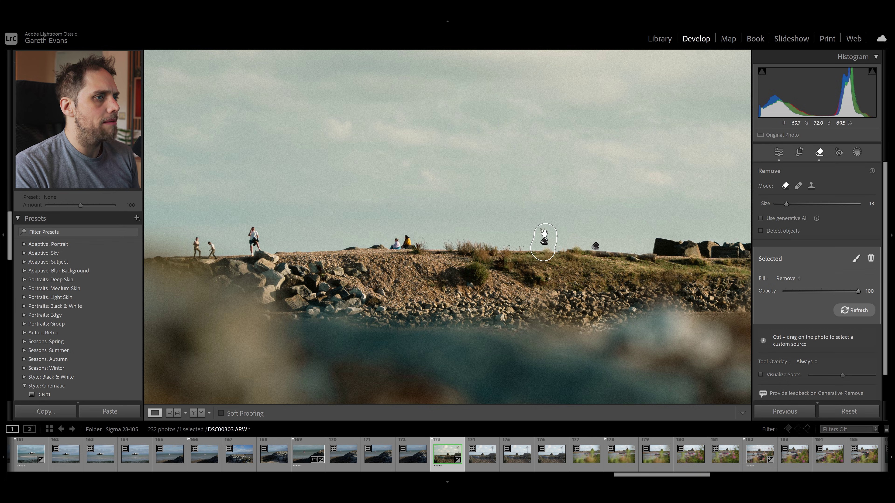
{"action": "left_click_drag", "start_coordinate": [394, 245], "coordinate": [396, 245]}
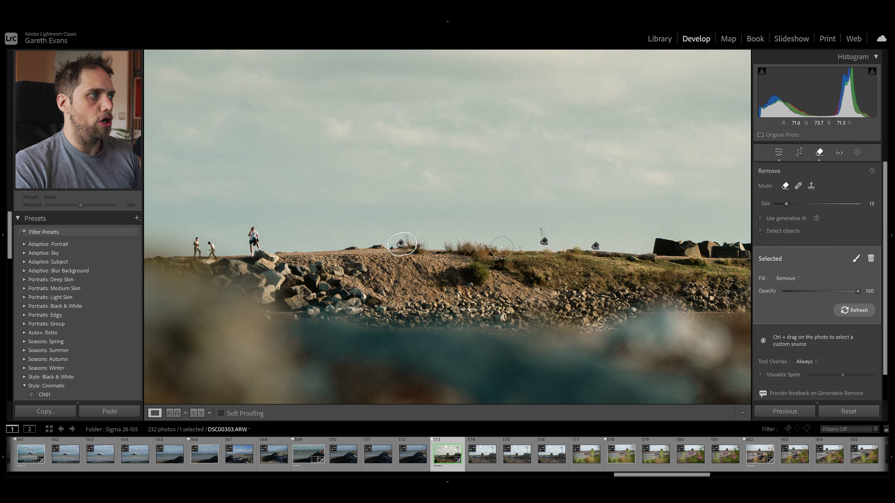
{"action": "left_click", "coordinate": [545, 242]}
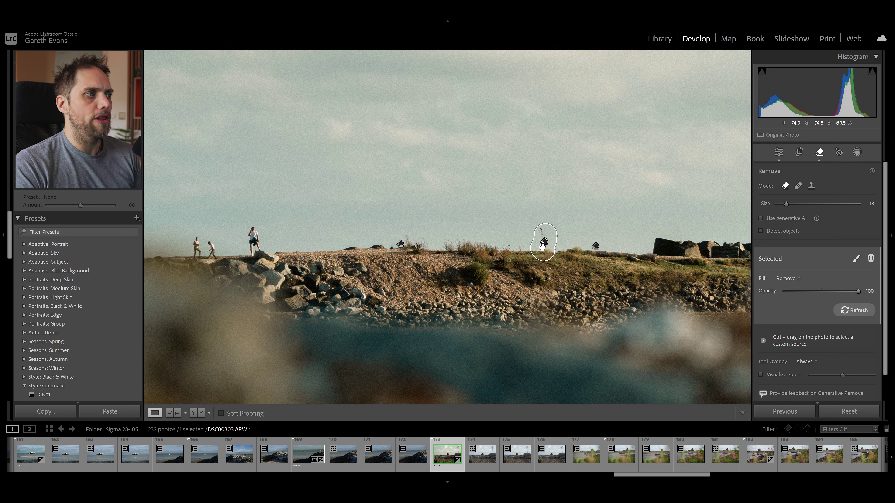
{"action": "left_click_drag", "start_coordinate": [544, 244], "coordinate": [542, 242]}
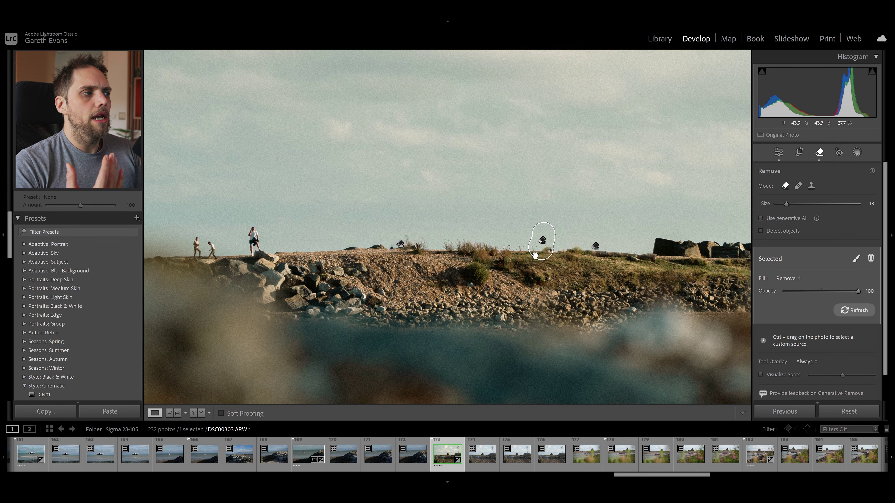
{"action": "left_click_drag", "start_coordinate": [253, 232], "coordinate": [255, 250]}
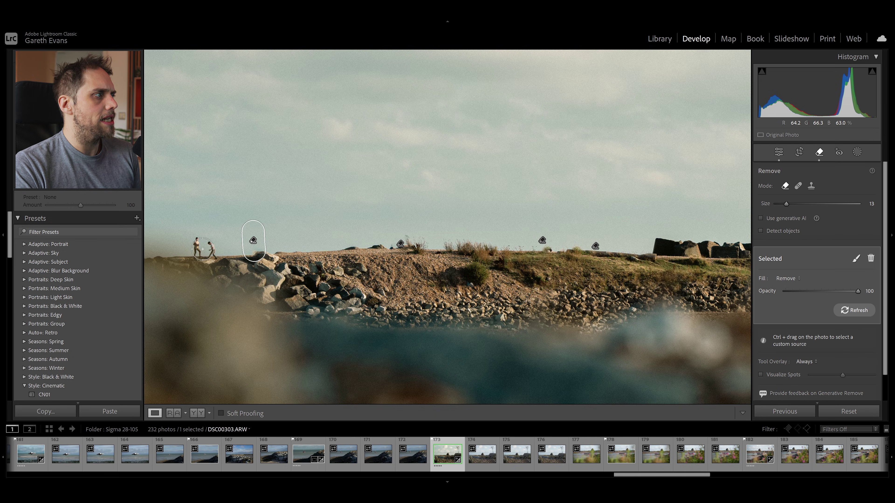
{"action": "left_click_drag", "start_coordinate": [202, 248], "coordinate": [215, 256]}
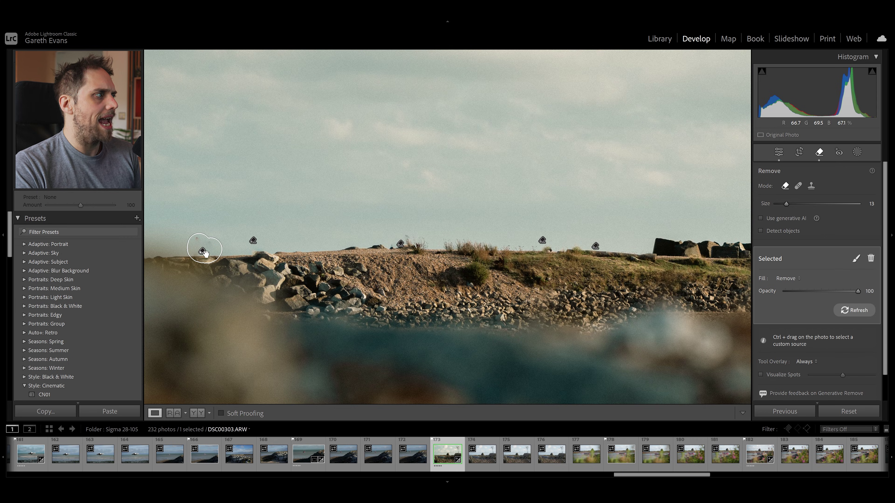
{"action": "left_click_drag", "start_coordinate": [203, 256], "coordinate": [202, 256]}
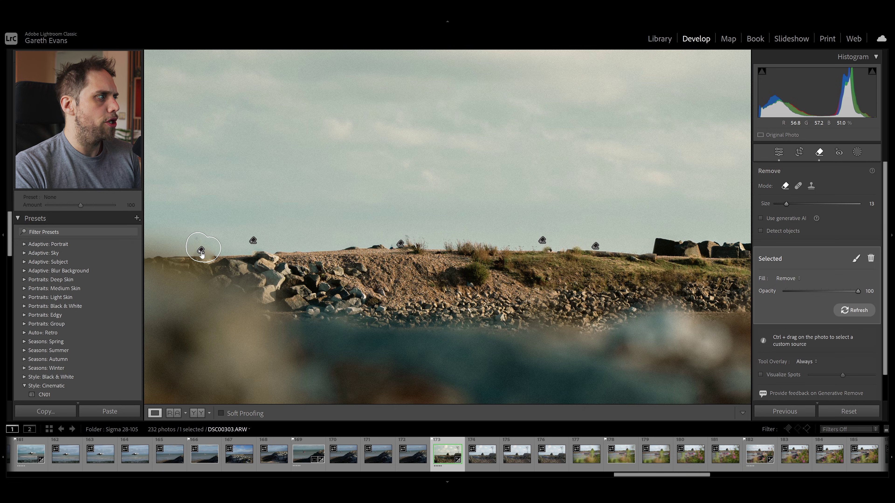
{"action": "key", "text": "Delete"}
Step: Erase the two small walkers at the far end of the ridge with brush size 17 and leave the Remove tool
{"action": "scroll", "coordinate": [198, 239], "scroll_direction": "up", "scroll_amount": 1}
{"action": "mouse_move", "coordinate": [198, 239]}
{"action": "left_mouse_down"}
{"action": "mouse_move", "coordinate": [210, 253]}
{"action": "mouse_move", "coordinate": [211, 243]}
{"action": "left_mouse_up"}
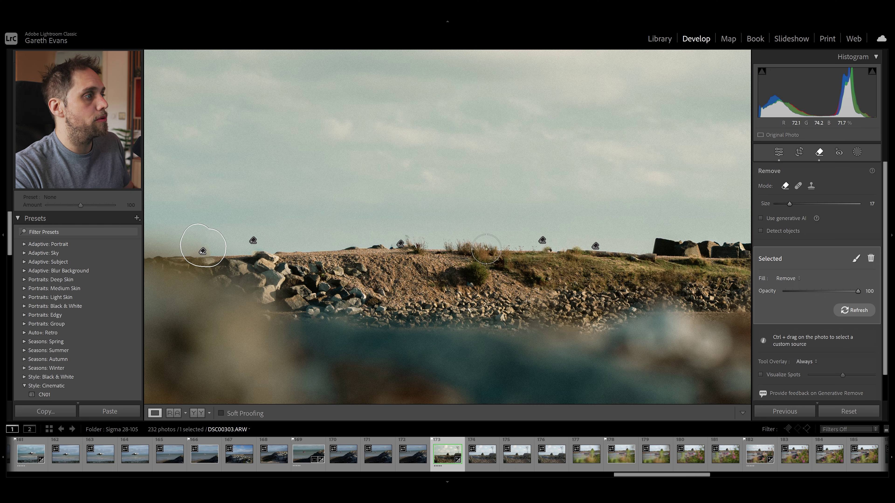
{"action": "left_click", "coordinate": [481, 258]}
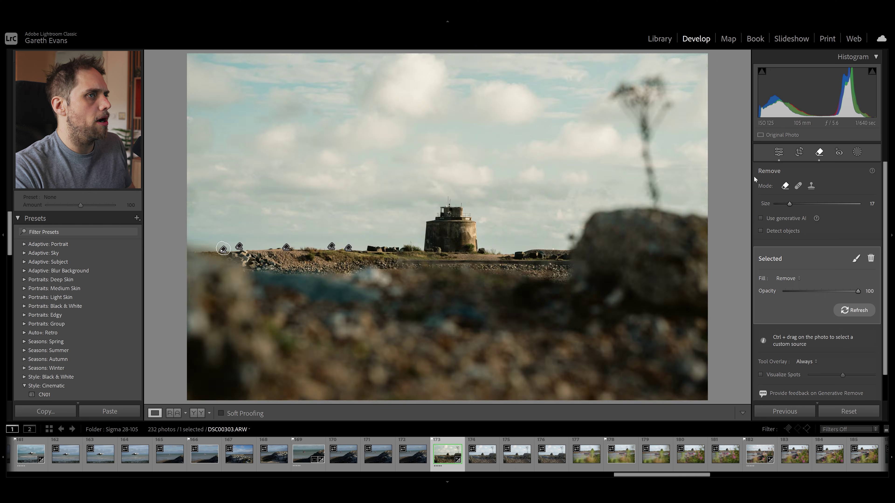
{"action": "left_click", "coordinate": [779, 153]}
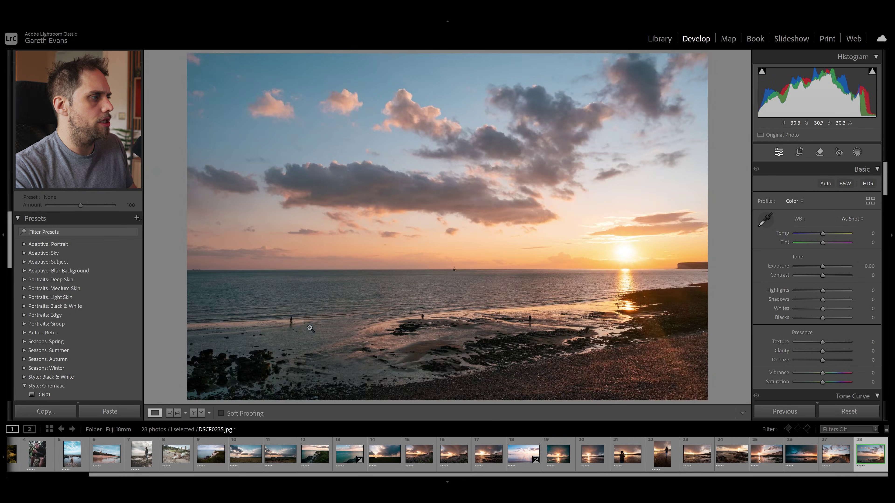
Step: Examine the people scattered along the shoreline in the sunset beach photo DSCF0235.jpg
{"action": "left_click", "coordinate": [314, 333]}
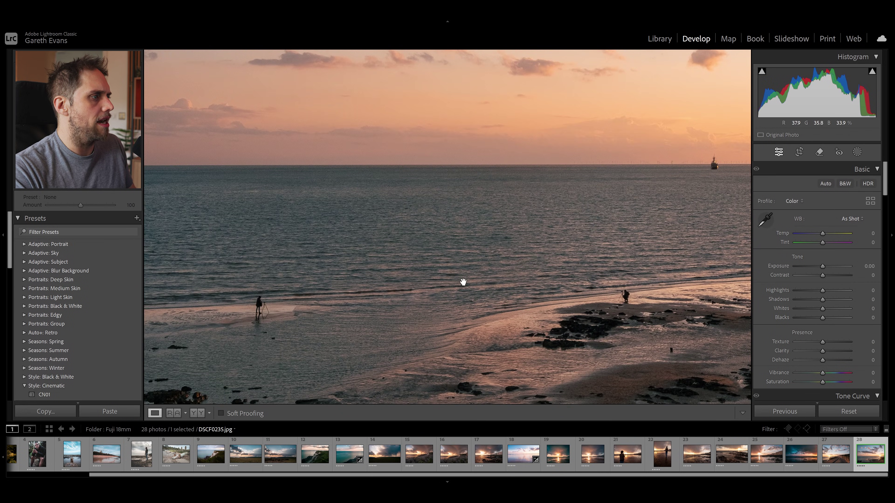
{"action": "left_click_drag", "start_coordinate": [576, 229], "coordinate": [272, 268]}
{"action": "left_click_drag", "start_coordinate": [571, 247], "coordinate": [267, 245]}
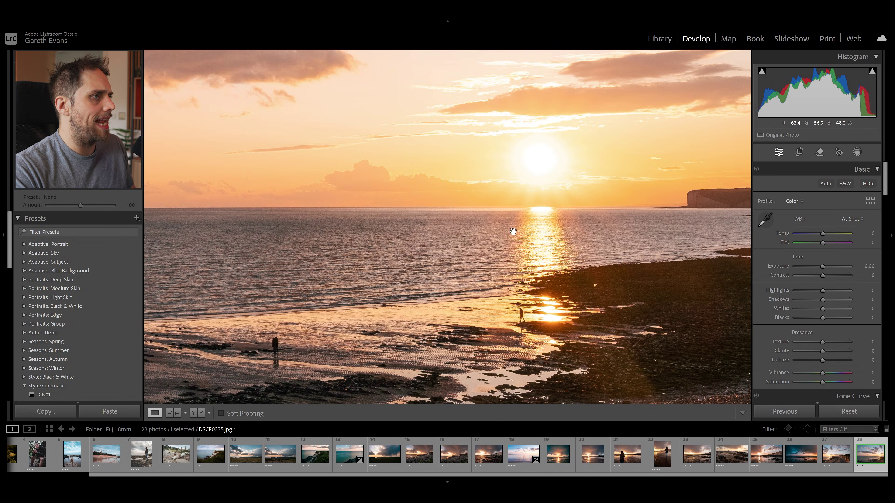
{"action": "left_click_drag", "start_coordinate": [513, 231], "coordinate": [367, 244]}
{"action": "left_click_drag", "start_coordinate": [239, 276], "coordinate": [639, 209]}
{"action": "left_click_drag", "start_coordinate": [457, 242], "coordinate": [576, 248]}
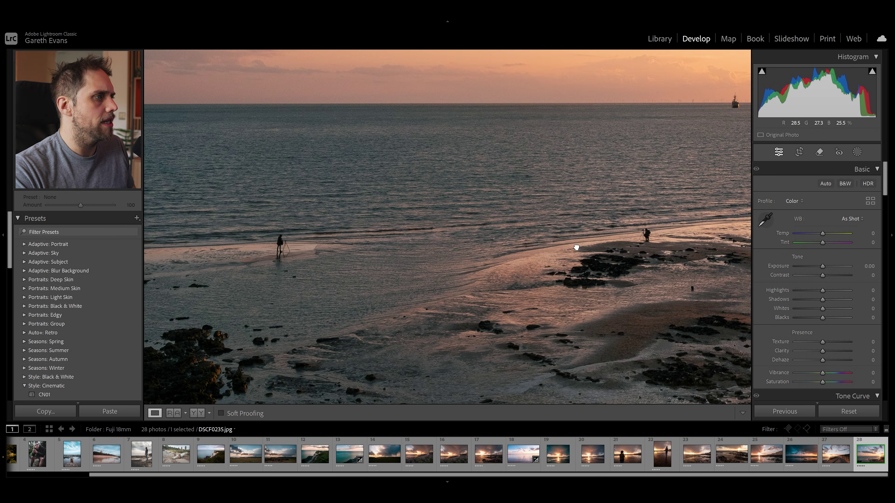
{"action": "left_click", "coordinate": [483, 242]}
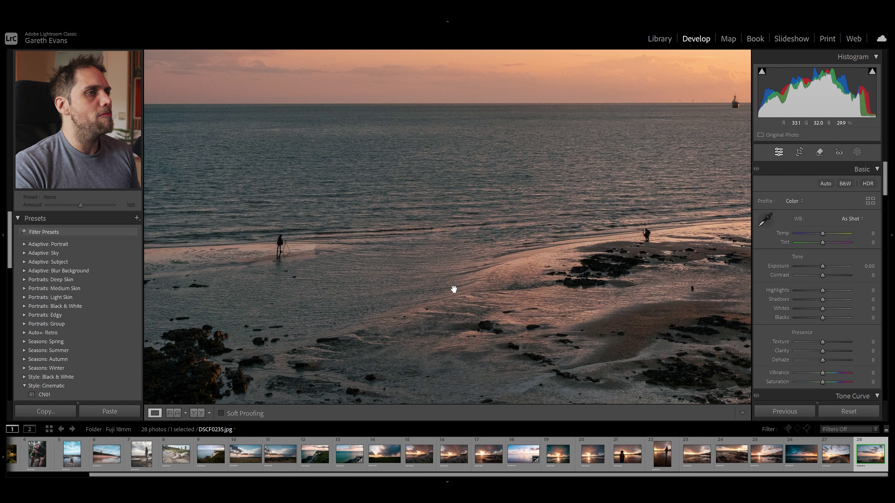
Step: Use the Remove tool with generative AI at brush size 15 to mask and remove the tripod photographer and the person near the rocks
{"action": "left_click", "coordinate": [819, 152]}
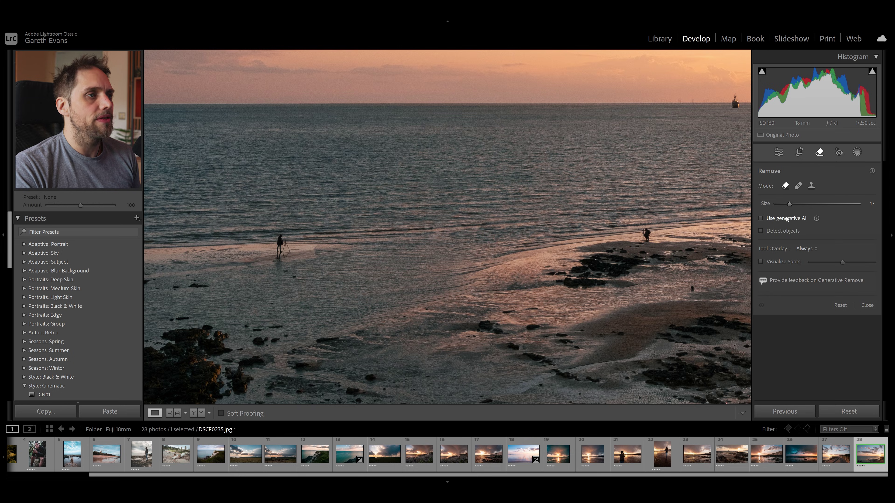
{"action": "left_click", "coordinate": [761, 218]}
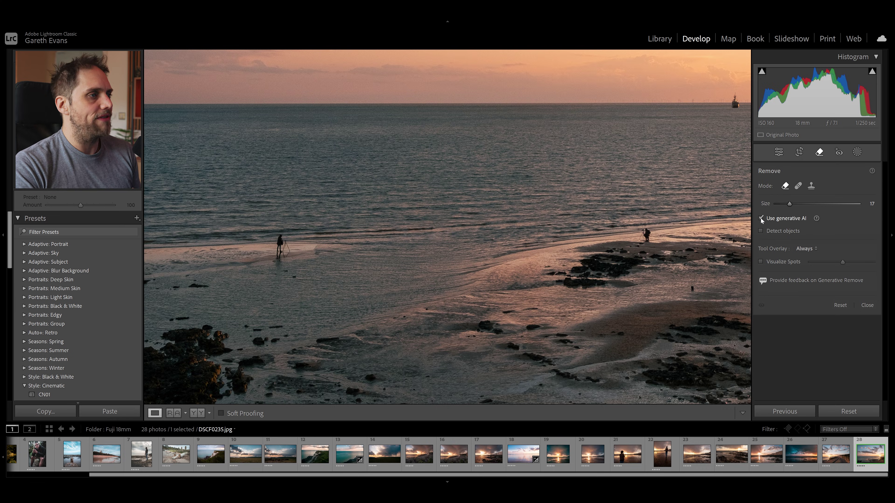
{"action": "scroll", "coordinate": [280, 241], "scroll_direction": "down", "scroll_amount": 1}
{"action": "scroll", "coordinate": [280, 242], "scroll_direction": "down", "scroll_amount": 1}
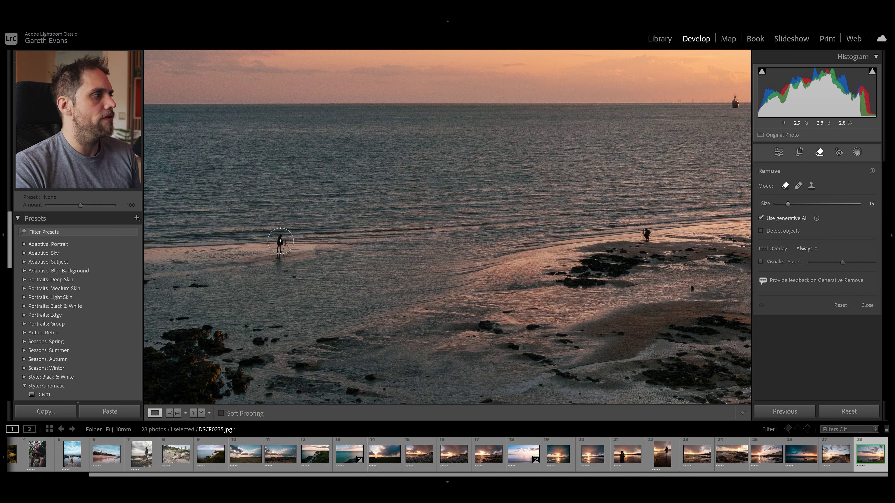
{"action": "mouse_move", "coordinate": [280, 241]}
{"action": "left_mouse_down"}
{"action": "mouse_move", "coordinate": [272, 265]}
{"action": "mouse_move", "coordinate": [281, 242]}
{"action": "mouse_move", "coordinate": [281, 251]}
{"action": "left_mouse_up"}
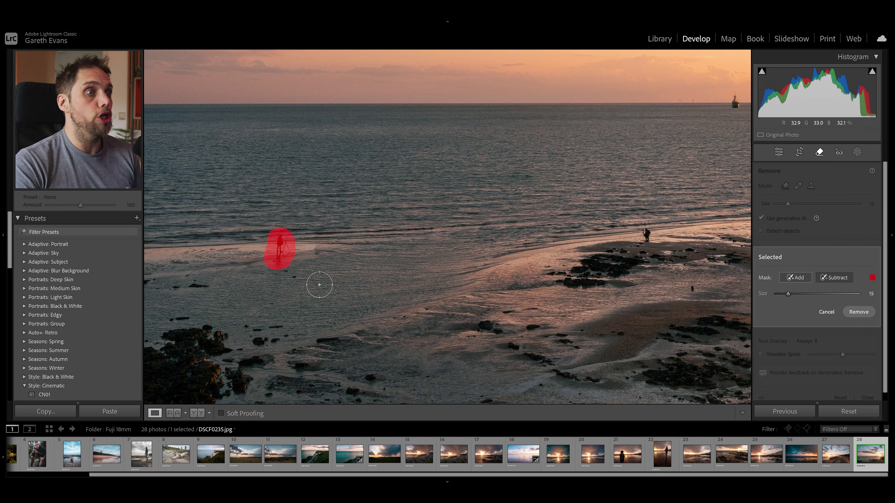
{"action": "left_click", "coordinate": [647, 236]}
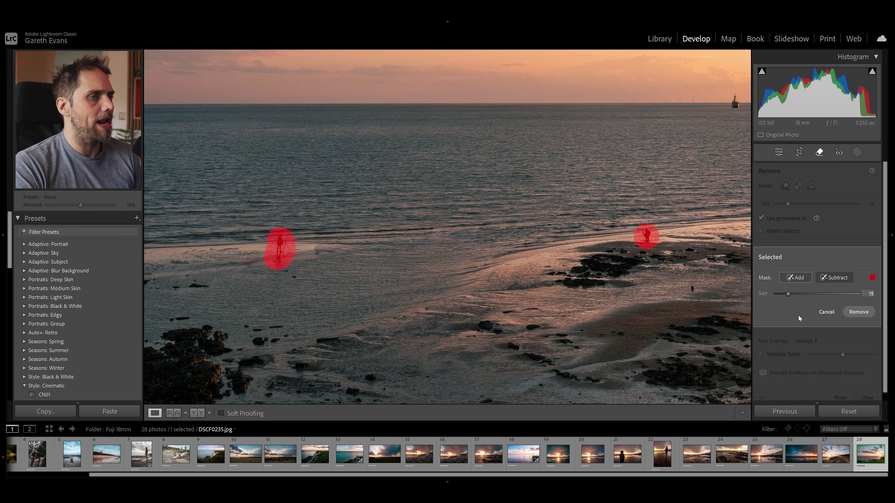
{"action": "left_click", "coordinate": [864, 313]}
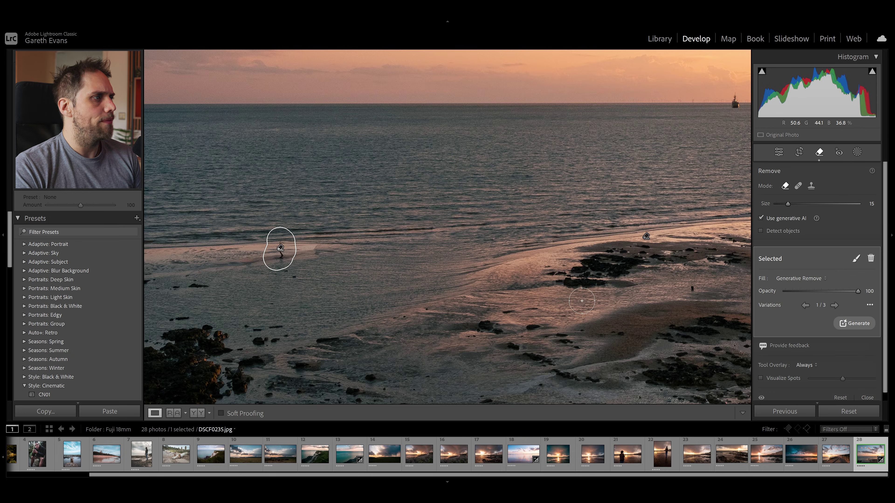
Step: Switch the tripod photographer's generative removal to the third variation
{"action": "left_click", "coordinate": [647, 237]}
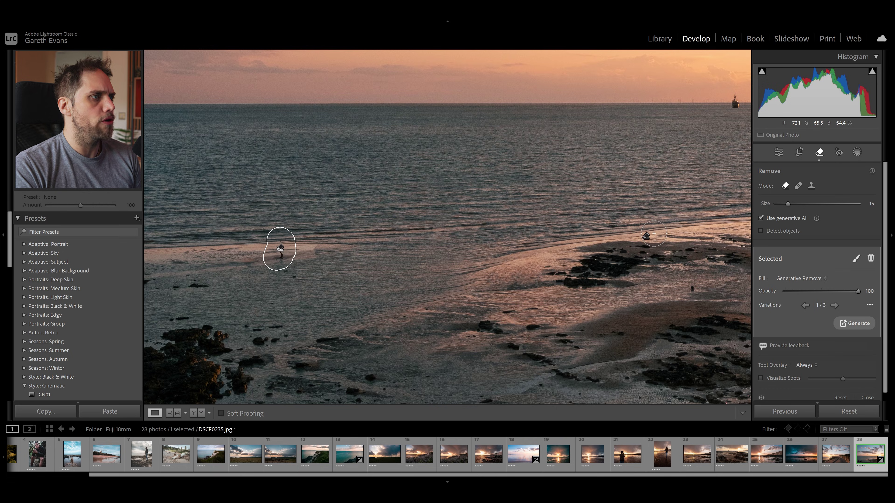
{"action": "left_click", "coordinate": [281, 248]}
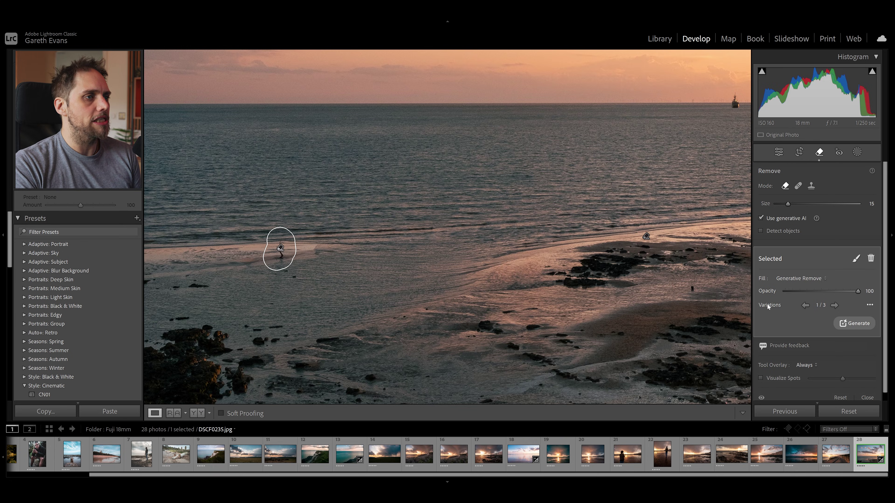
{"action": "left_click", "coordinate": [835, 305]}
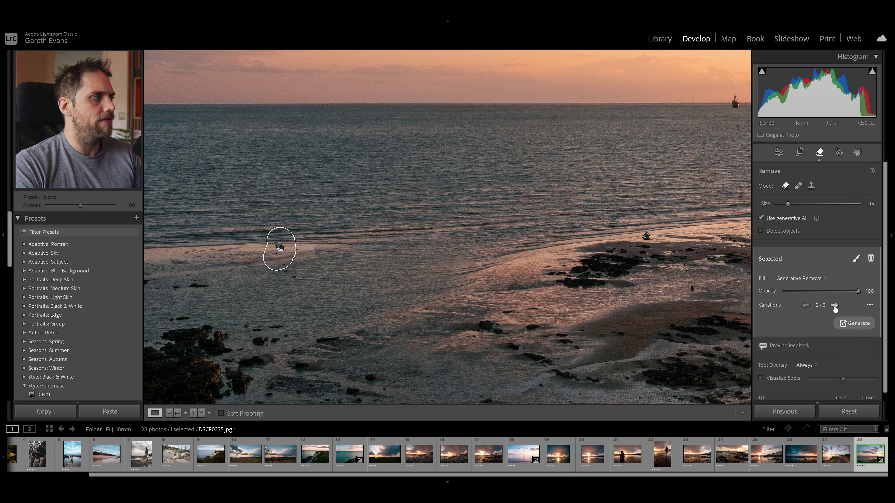
{"action": "left_click", "coordinate": [835, 306]}
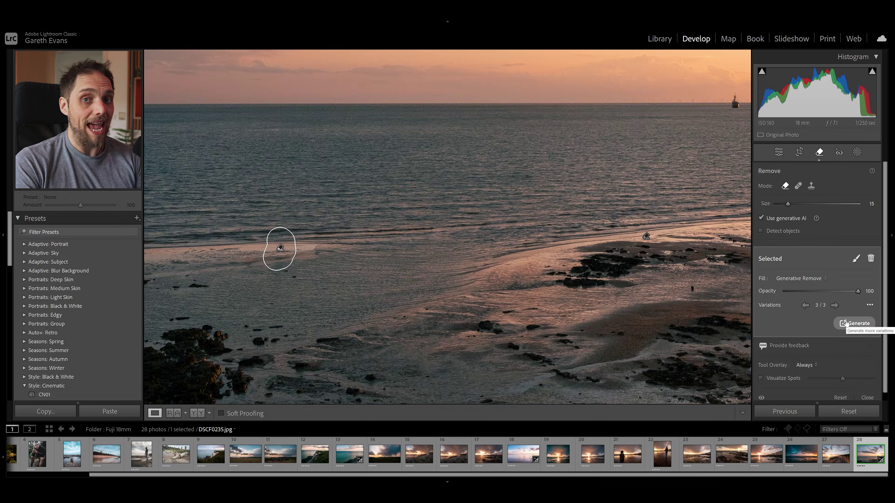
Step: Mask the two people standing on the wet sand near the sun's reflection, including their reflections, and remove them with generative AI at size 15
{"action": "left_click_drag", "start_coordinate": [613, 236], "coordinate": [451, 238]}
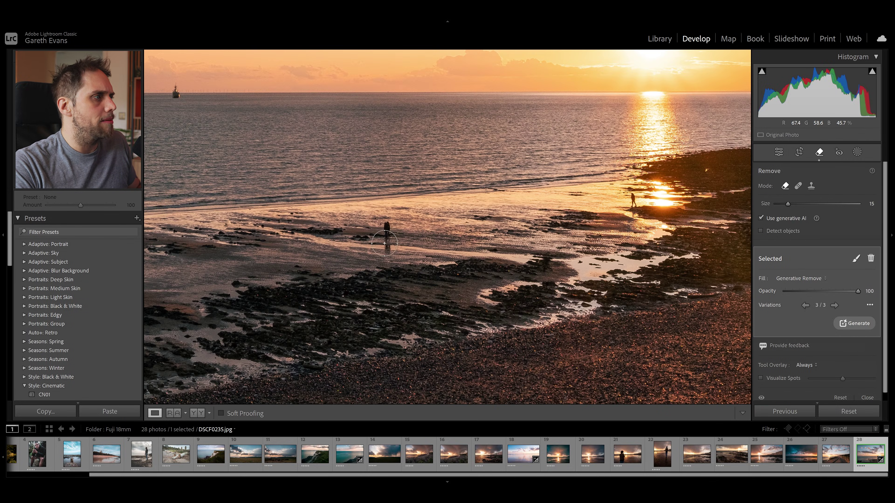
{"action": "left_click", "coordinate": [386, 230]}
{"action": "left_click", "coordinate": [633, 200]}
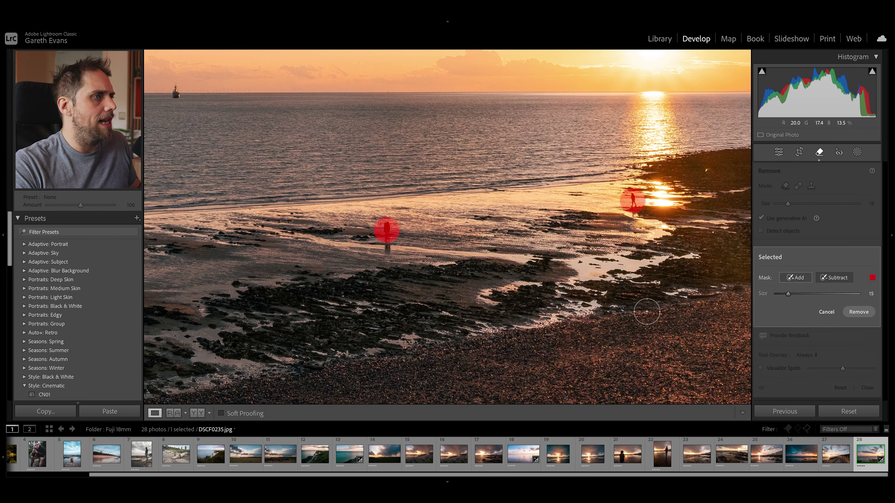
{"action": "left_click", "coordinate": [385, 246]}
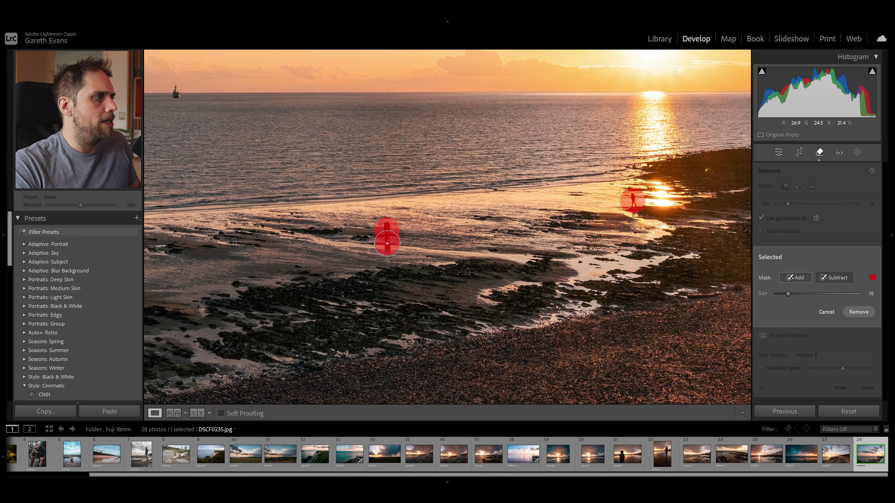
{"action": "left_click", "coordinate": [633, 214]}
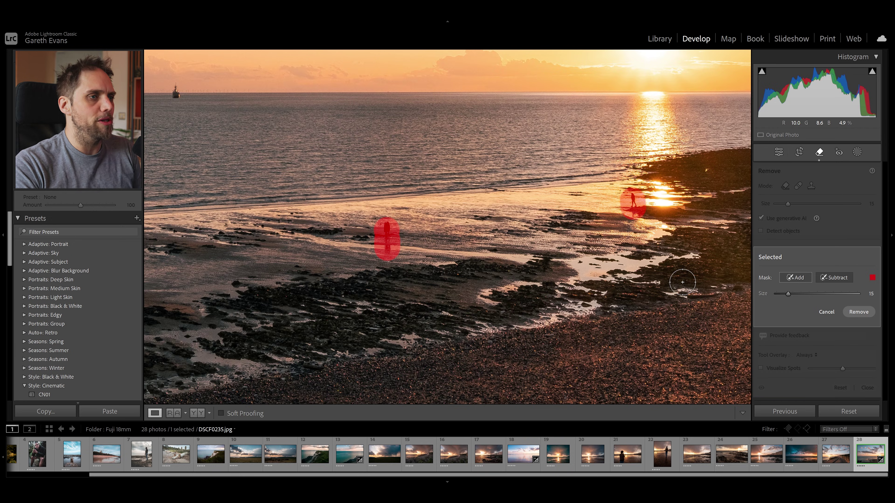
{"action": "left_click", "coordinate": [856, 313]}
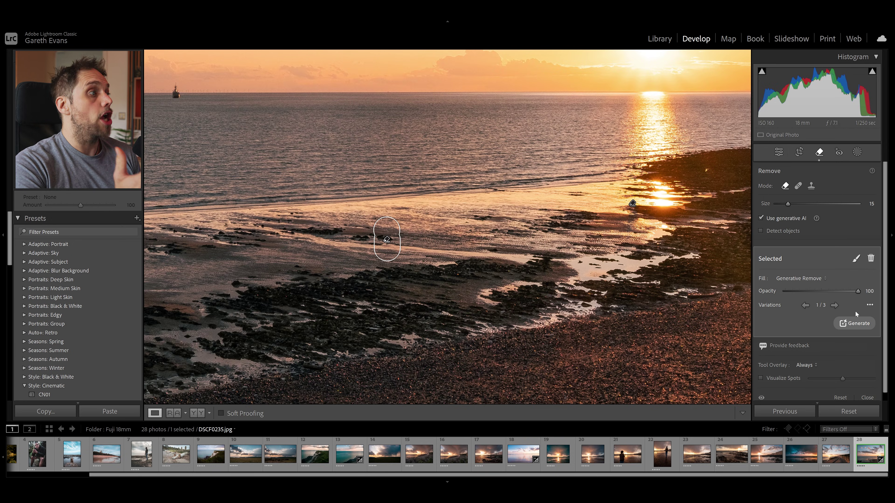
Step: Choose variation 3 for the middle figure's removal and variation 2 for the one beside the sun's reflection, and leave the Remove tool
{"action": "left_click", "coordinate": [834, 305]}
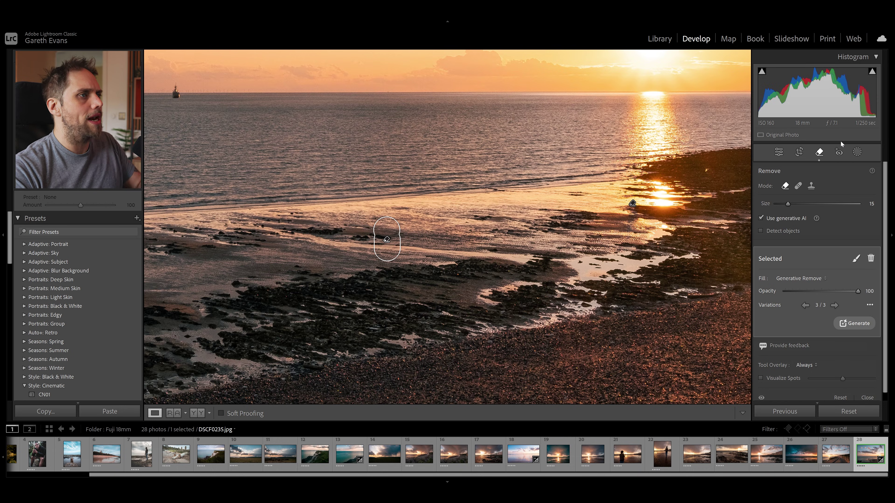
{"action": "left_click", "coordinate": [633, 205]}
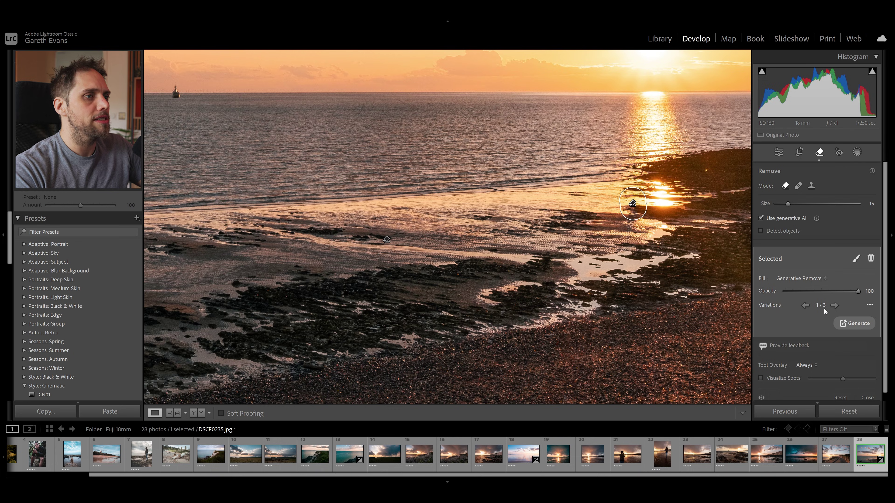
{"action": "left_click", "coordinate": [833, 306]}
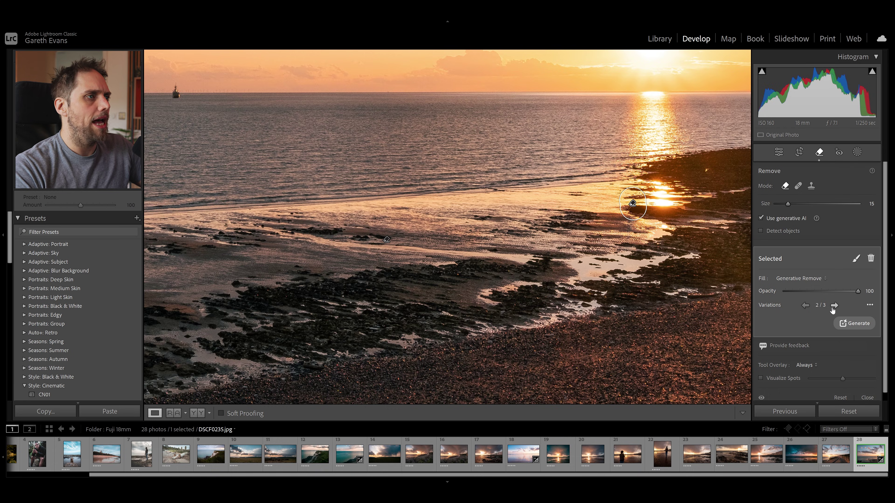
{"action": "left_click", "coordinate": [834, 306]}
{"action": "left_click", "coordinate": [805, 306]}
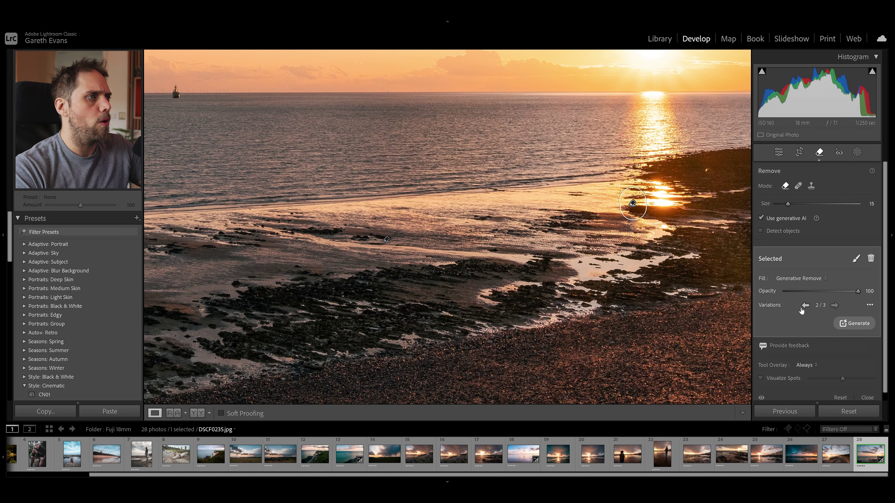
{"action": "left_click", "coordinate": [780, 155]}
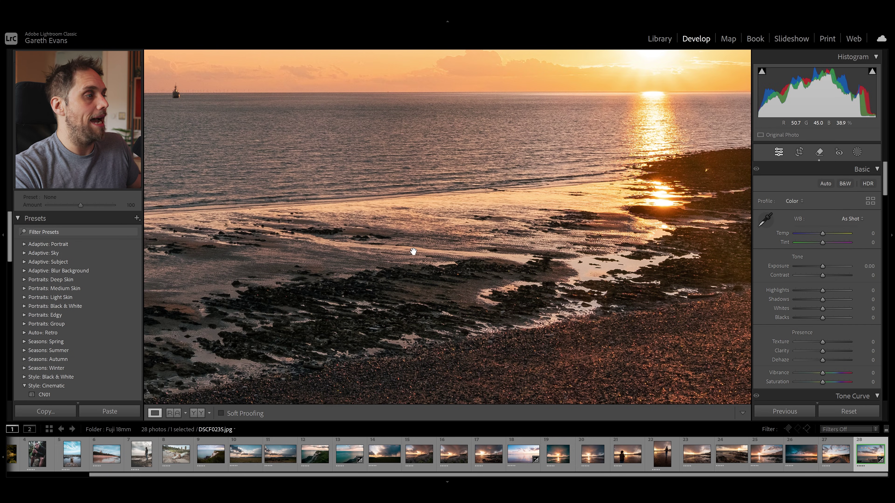
Step: Compare the whole beach photo before and after the people's removal several times
{"action": "left_click", "coordinate": [405, 252]}
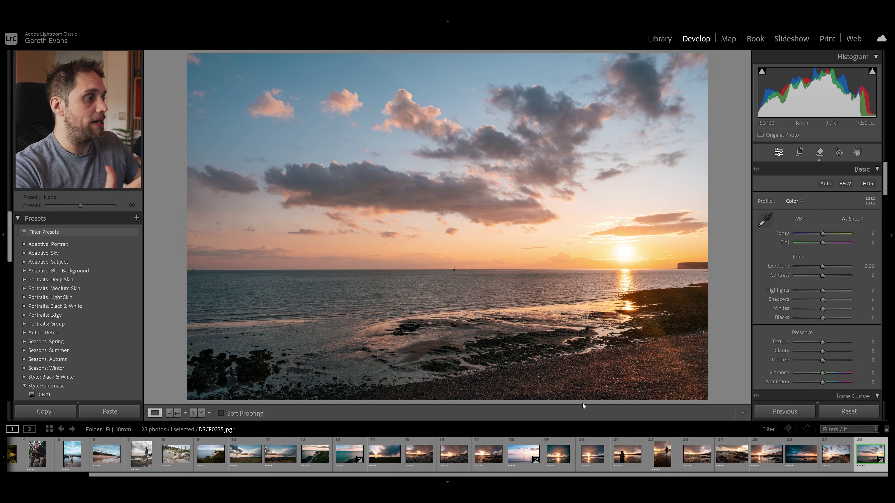
{"action": "key", "text": "backslash"}
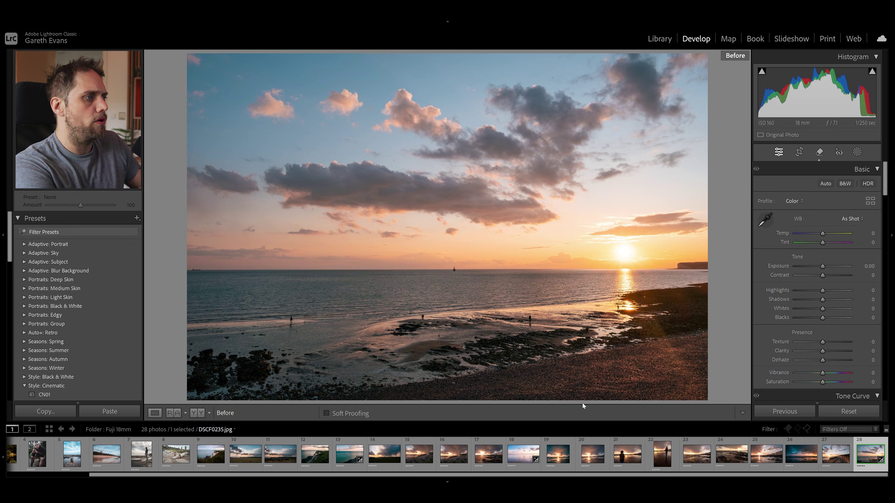
{"action": "key", "text": "backslash"}
{"action": "key", "text": "backslash"}
{"action": "key", "text": "backslash"}
{"action": "key", "text": "backslash"}
{"action": "key", "text": "backslash"}
{"action": "key", "text": "backslash"}
{"action": "key", "text": "backslash"}
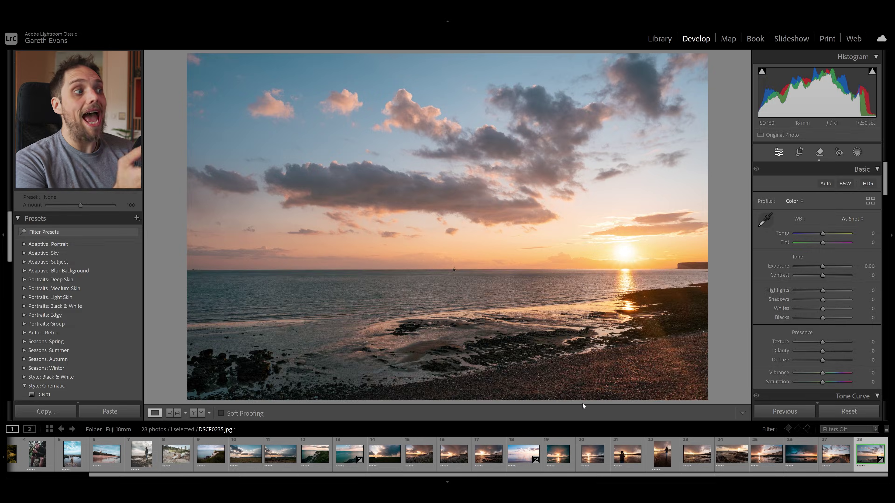
Step: Compare the before and after views close up around the sun's reflection on the wet sand
{"action": "left_click", "coordinate": [618, 311]}
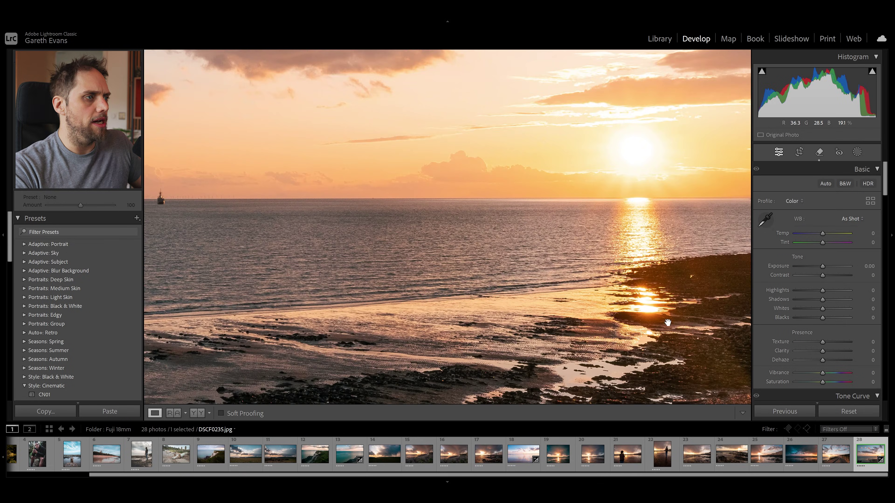
{"action": "left_click_drag", "start_coordinate": [668, 322], "coordinate": [583, 286]}
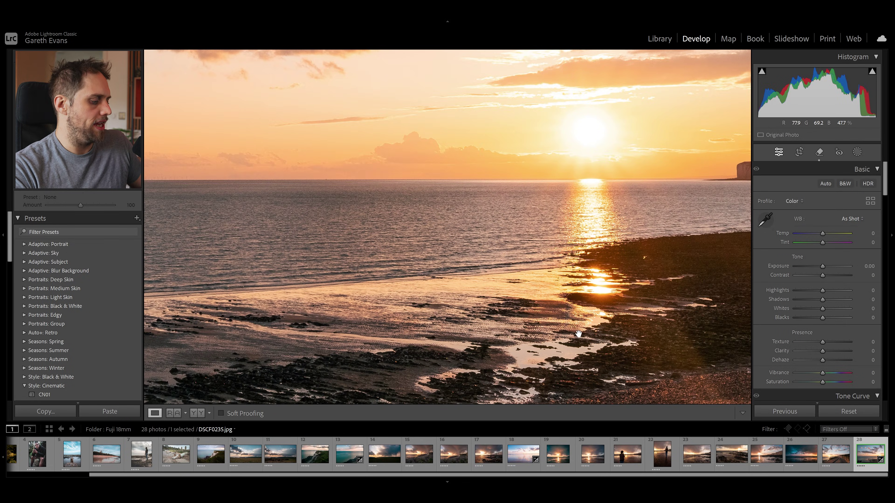
{"action": "key", "text": "backslash"}
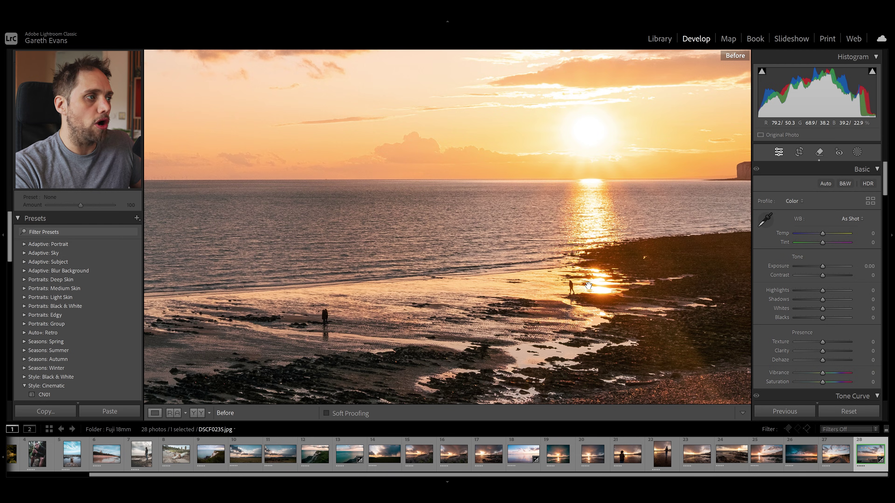
{"action": "key", "text": "backslash"}
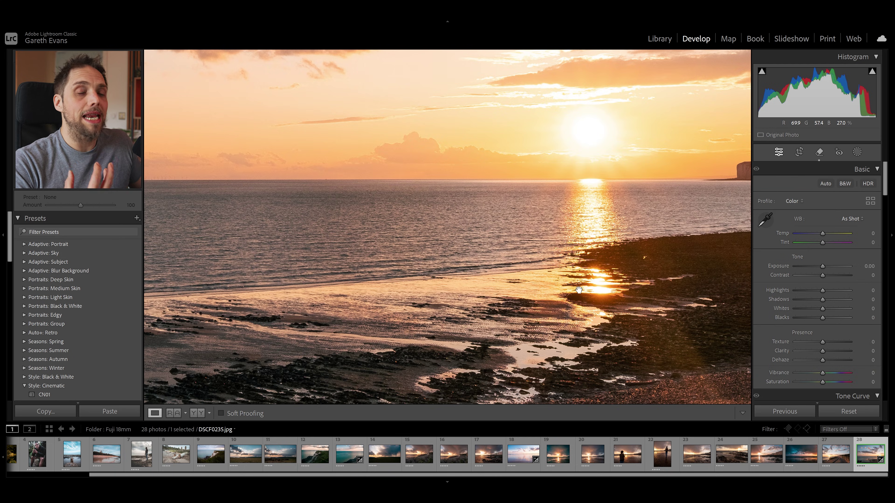
{"action": "key", "text": "backslash"}
{"action": "key", "text": "backslash"}
{"action": "key", "text": "backslash"}
{"action": "key", "text": "backslash"}
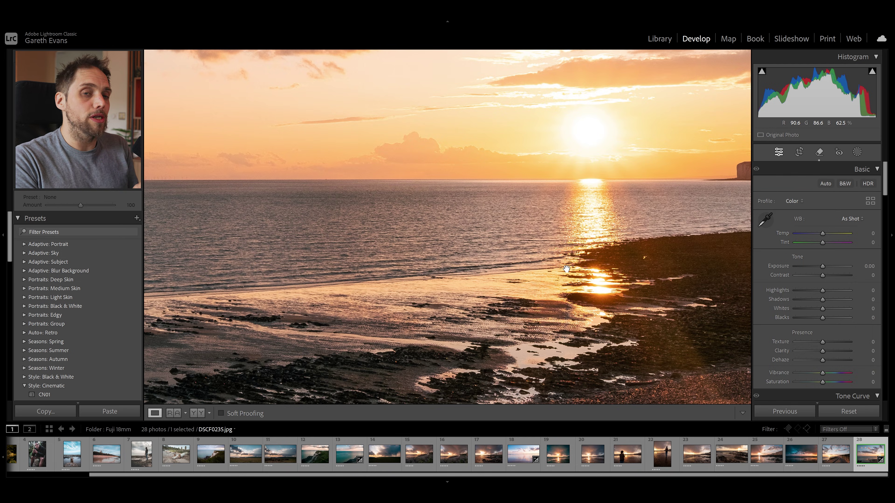
{"action": "left_click", "coordinate": [480, 258]}
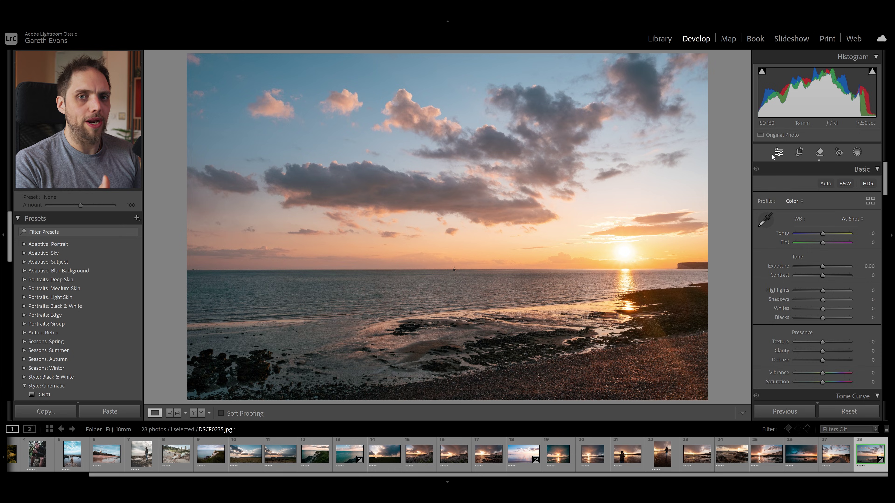
Step: Delete all four generative removal spots along the shoreline with the Remove tool active
{"action": "left_click", "coordinate": [819, 152]}
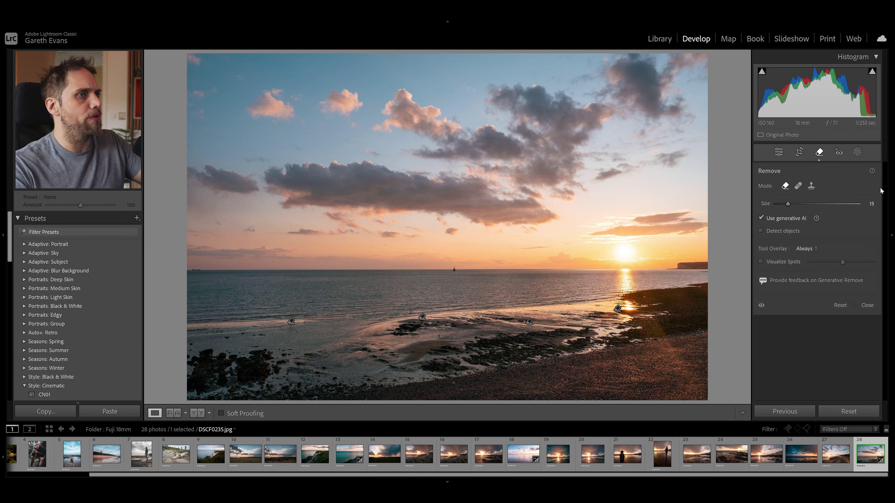
{"action": "left_click", "coordinate": [291, 320]}
{"action": "left_click", "coordinate": [422, 316]}
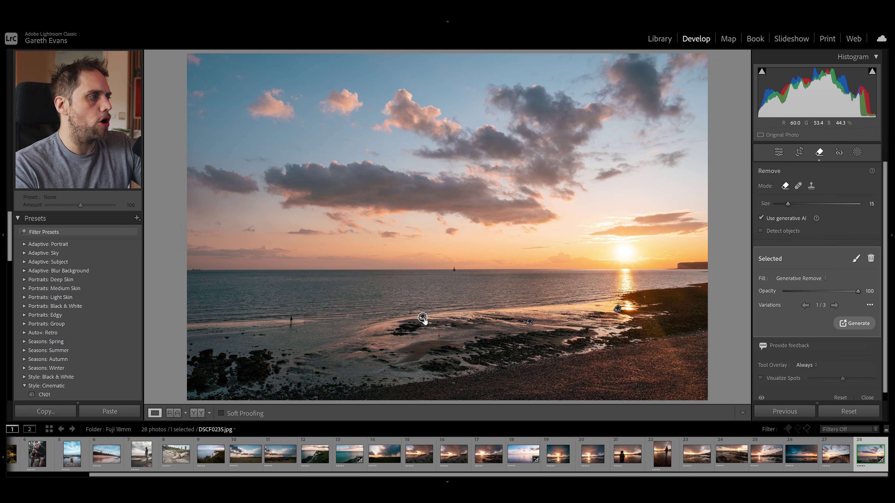
{"action": "left_click", "coordinate": [529, 322]}
{"action": "left_click", "coordinate": [530, 322], "text": "alt"}
{"action": "left_click", "coordinate": [618, 309], "text": "alt"}
Step: Clone over the tripod photographer with size 15 and feather 0, and leave the Remove tool to check the patch
{"action": "left_click", "coordinate": [294, 324]}
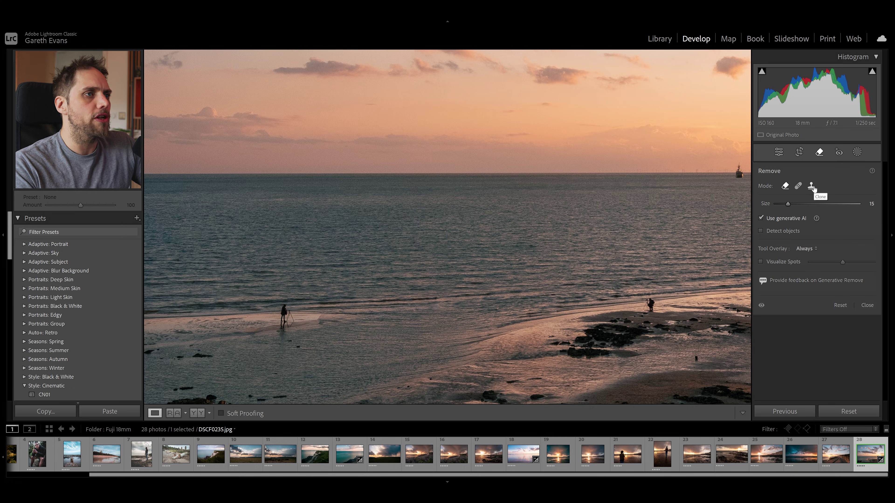
{"action": "left_click", "coordinate": [812, 187]}
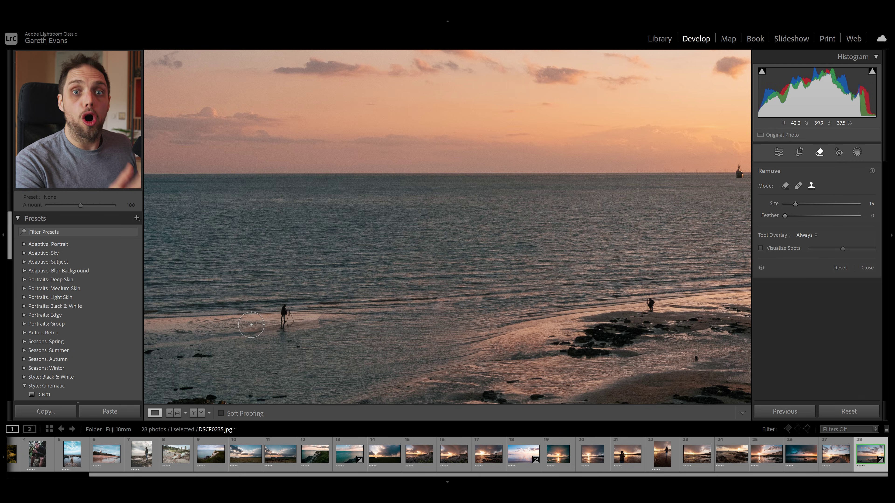
{"action": "mouse_move", "coordinate": [299, 304]}
{"action": "left_mouse_down"}
{"action": "mouse_move", "coordinate": [309, 307]}
{"action": "mouse_move", "coordinate": [260, 309]}
{"action": "mouse_move", "coordinate": [289, 321]}
{"action": "left_mouse_up"}
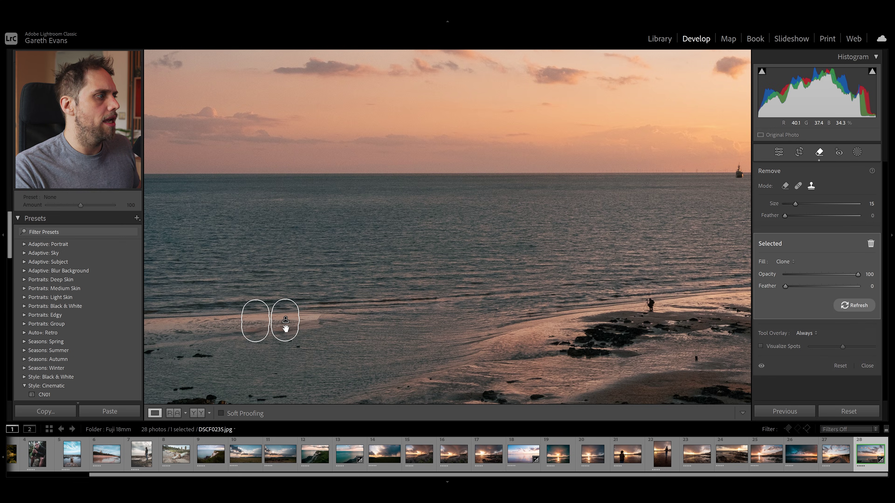
{"action": "left_click", "coordinate": [779, 153]}
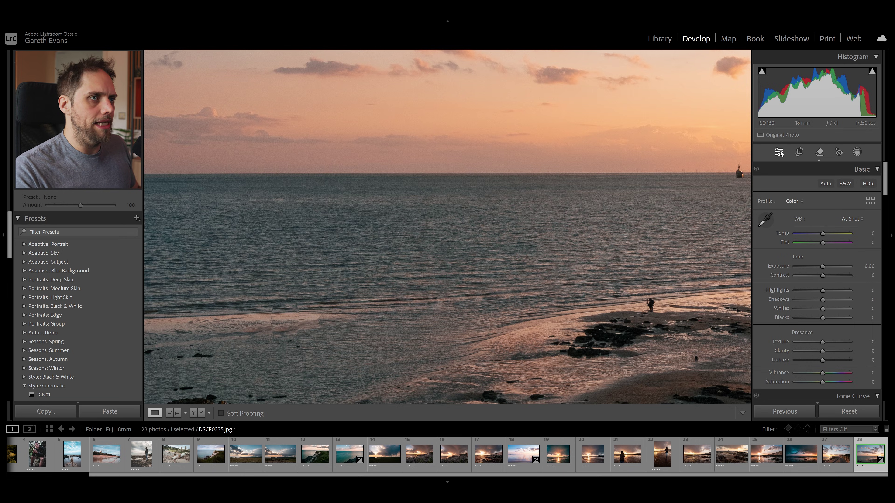
Step: Reopen the Remove tool and delete the clone spot covering the tripod photographer
{"action": "left_click", "coordinate": [819, 153]}
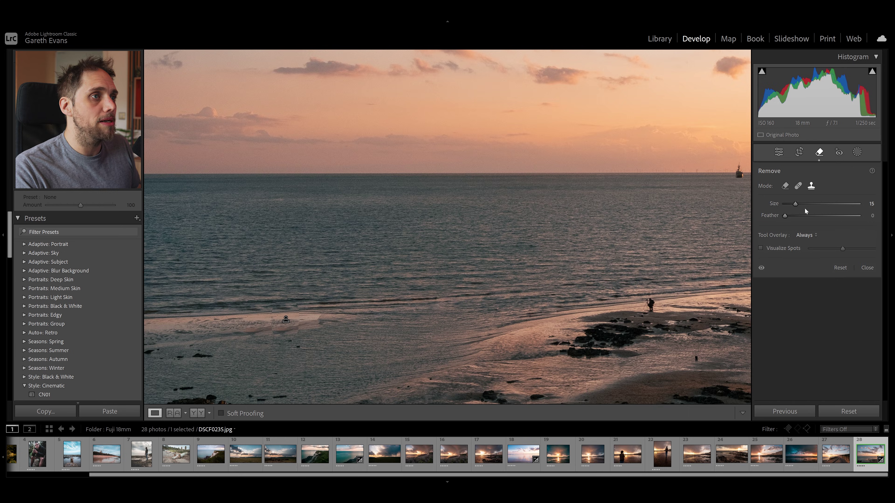
{"action": "left_click_drag", "start_coordinate": [286, 313], "coordinate": [286, 326]}
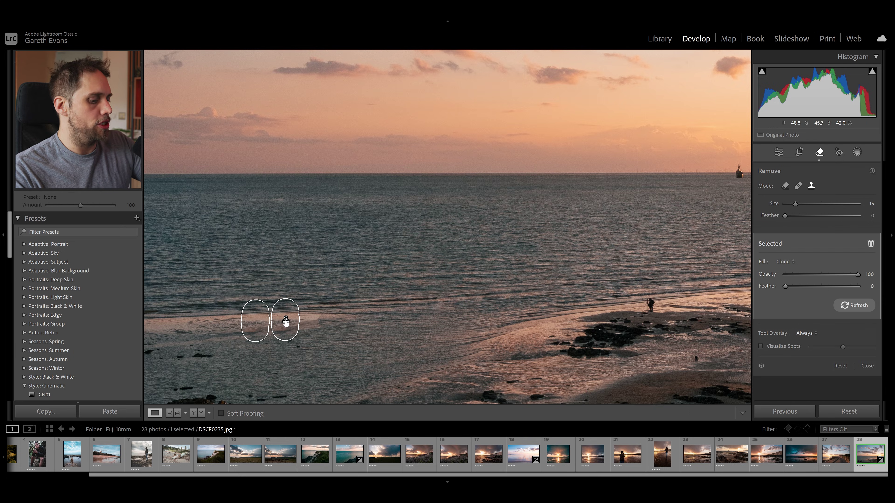
{"action": "key", "text": "Delete"}
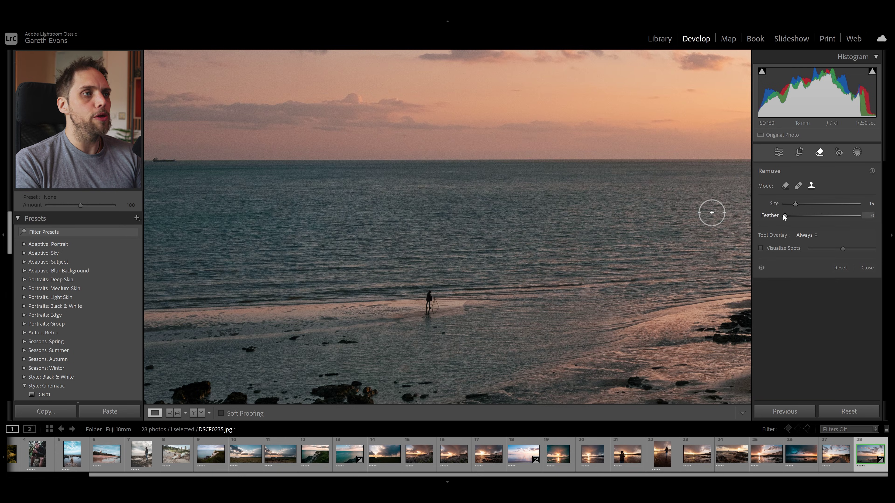
Step: Clone over the tripod photographer and his reflection with feather 75 and size 18
{"action": "left_click_drag", "start_coordinate": [785, 217], "coordinate": [836, 217]}
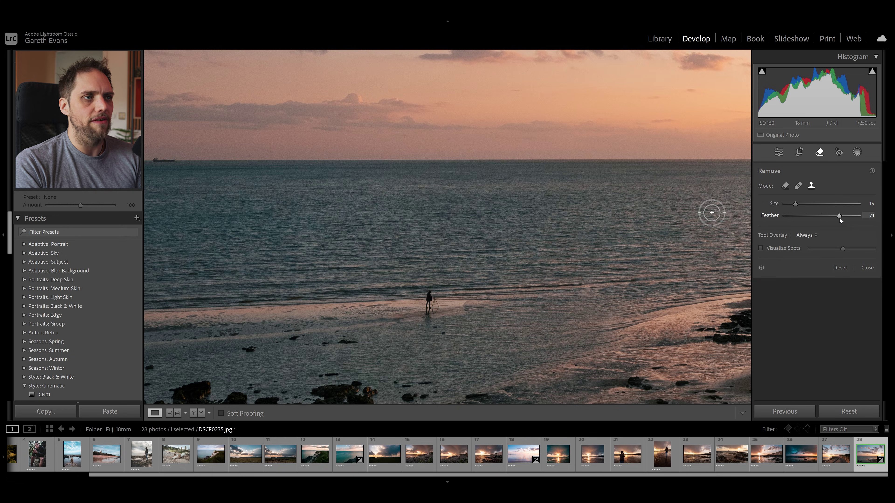
{"action": "left_click_drag", "start_coordinate": [839, 217], "coordinate": [841, 218]}
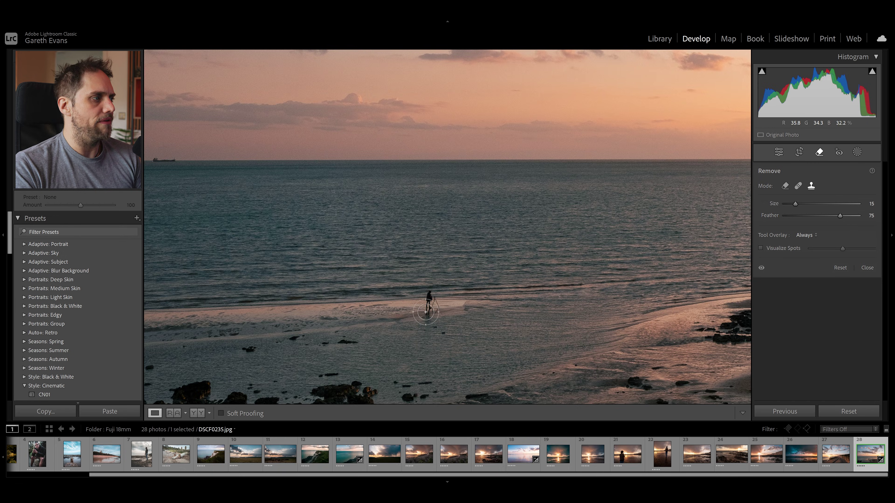
{"action": "scroll", "coordinate": [430, 296], "scroll_direction": "up", "scroll_amount": 3}
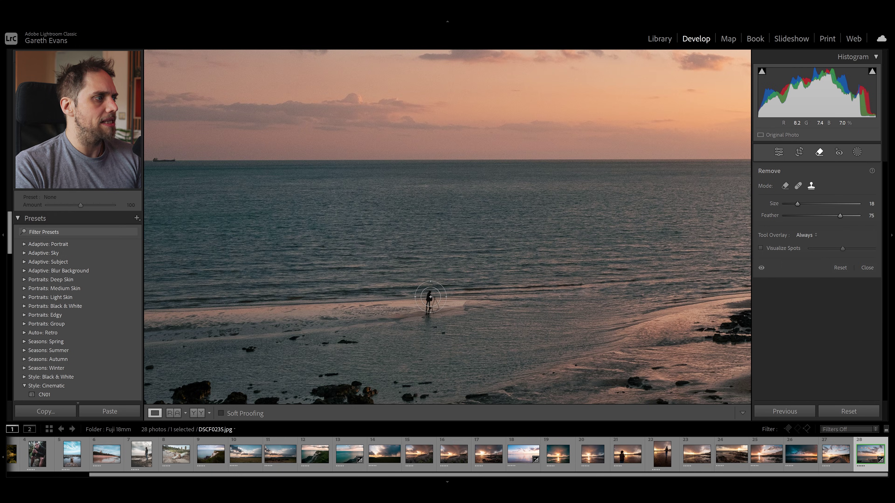
{"action": "left_click_drag", "start_coordinate": [430, 297], "coordinate": [427, 311]}
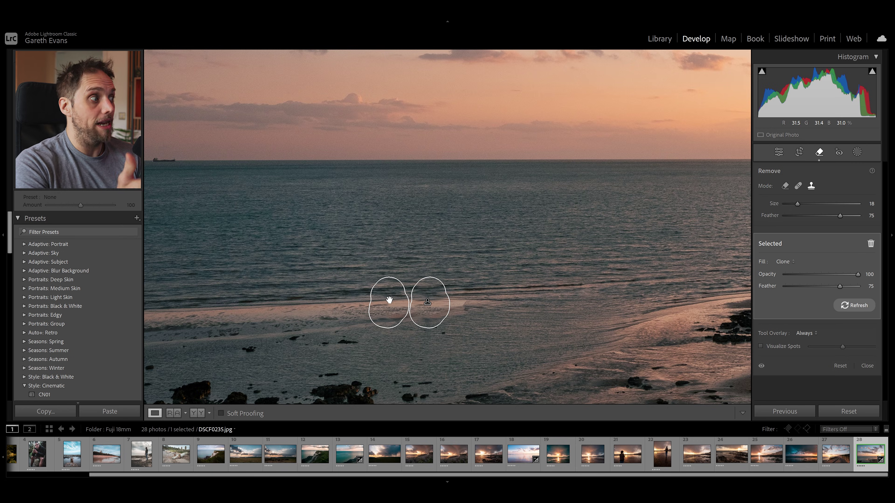
Step: Move the clone source farther left along the waterline, nudge the patch up to align the shore edge, and leave the Remove tool
{"action": "left_click_drag", "start_coordinate": [389, 300], "coordinate": [269, 307]}
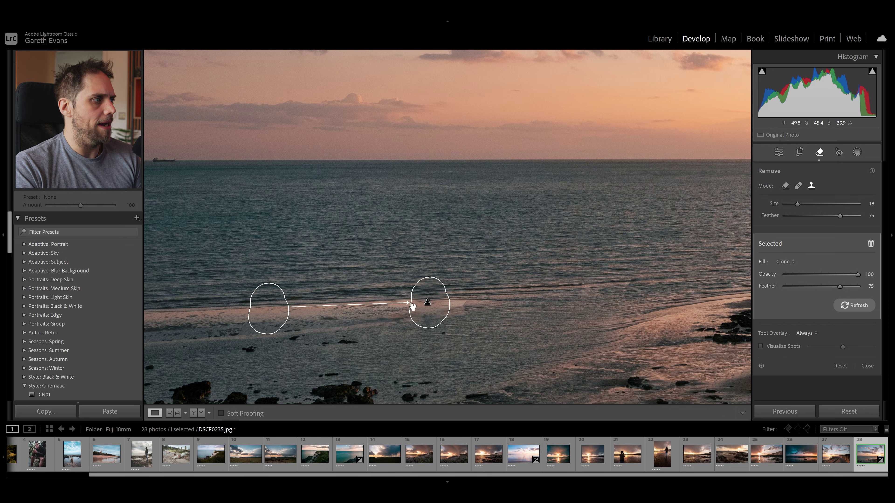
{"action": "left_click_drag", "start_coordinate": [426, 311], "coordinate": [426, 310]}
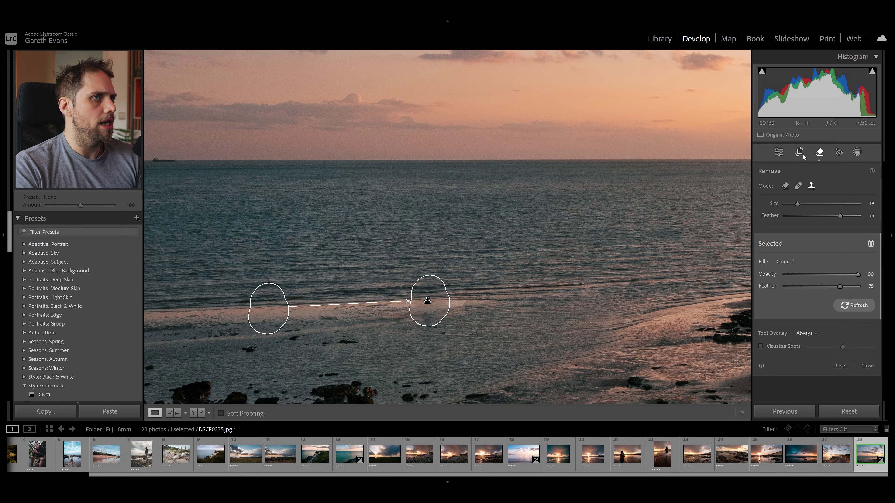
{"action": "left_click", "coordinate": [778, 153]}
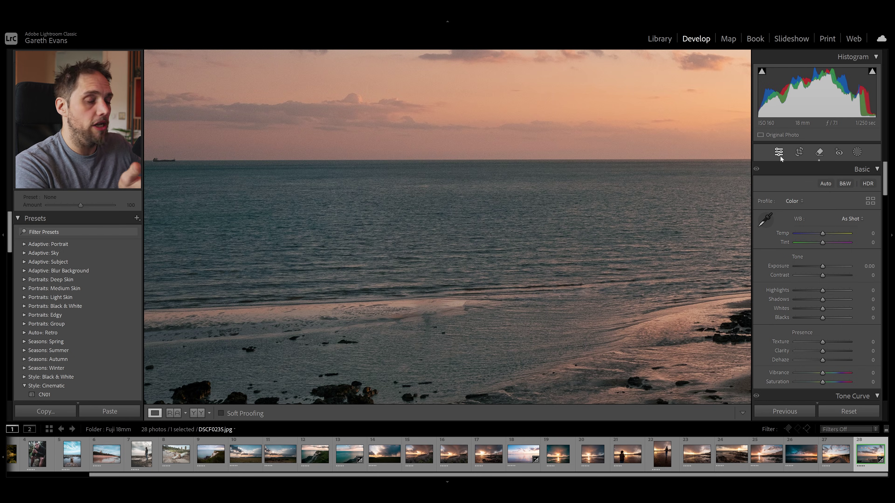
Step: Compare the cloned patch over the tripod photographer with the original photo, switching between the before and after views
{"action": "key", "text": "backslash"}
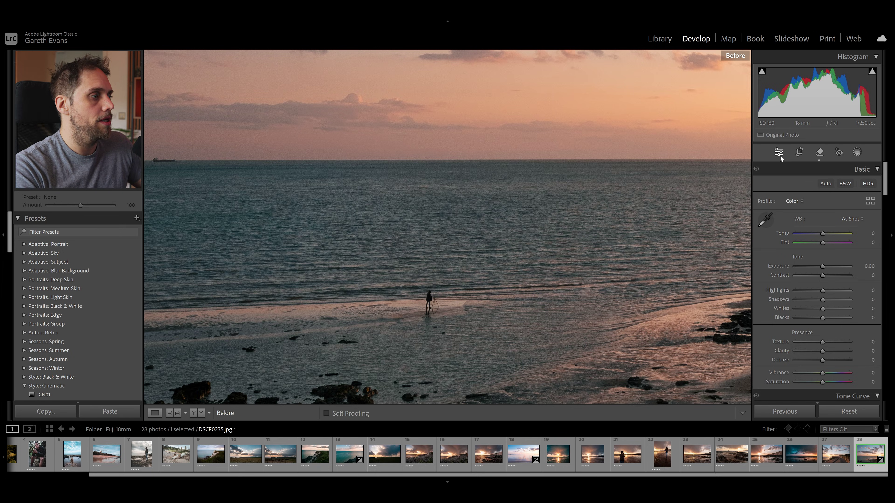
{"action": "key", "text": "backslash"}
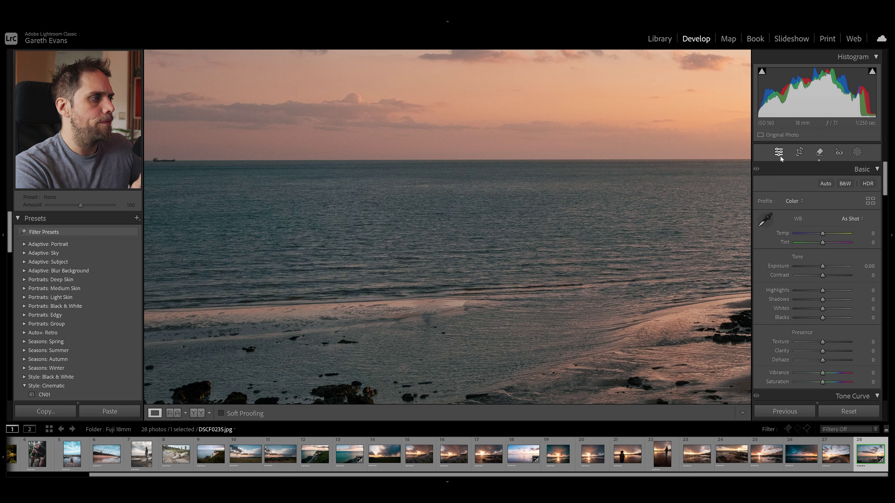
{"action": "key", "text": "backslash"}
{"action": "key", "text": "backslash"}
{"action": "key", "text": "backslash"}
{"action": "key", "text": "backslash"}
{"action": "key", "text": "backslash"}
{"action": "key", "text": "backslash"}
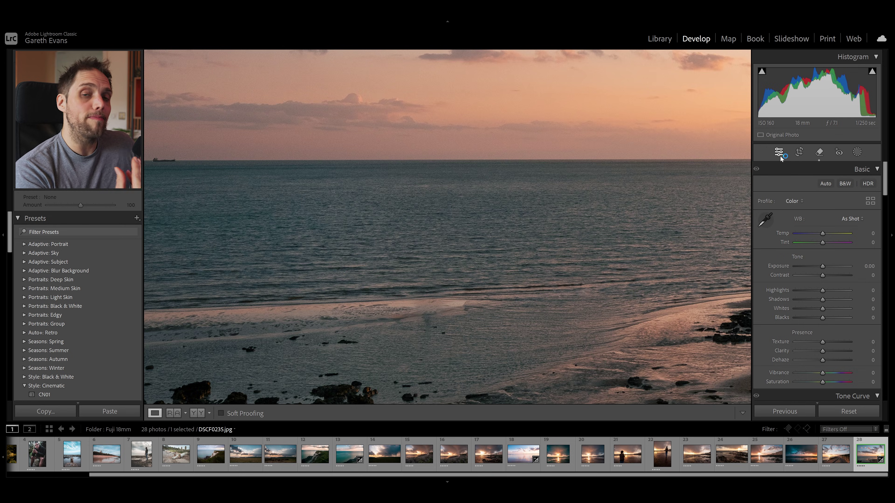
{"action": "key", "text": "backslash"}
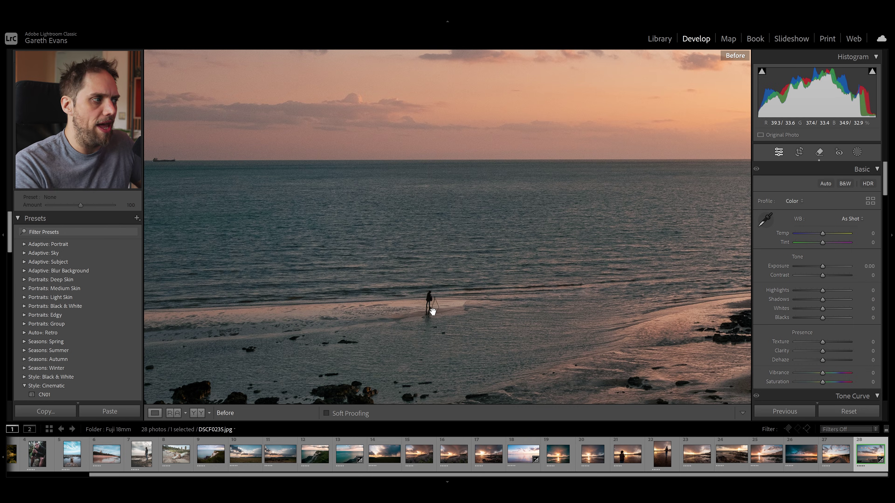
{"action": "key", "text": "backslash"}
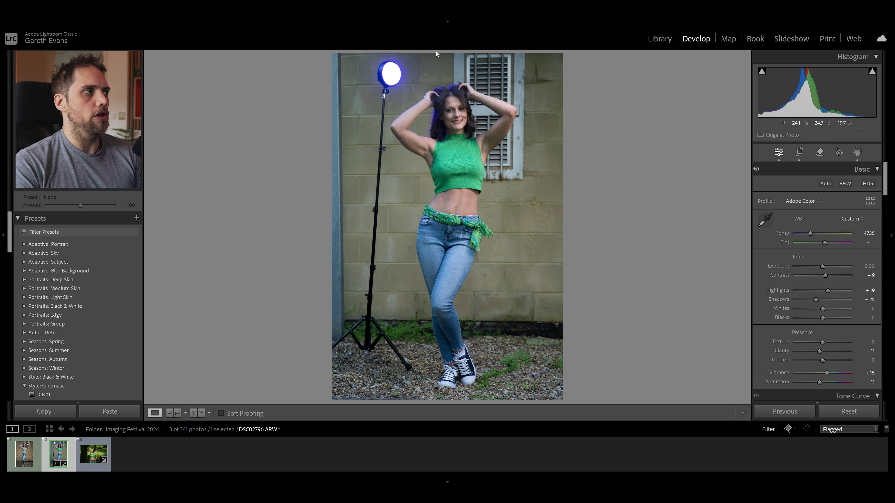
Step: In Remove mode with generative AI, mask the studio light's head in the portrait with a size 48 brush
{"action": "left_click", "coordinate": [819, 153]}
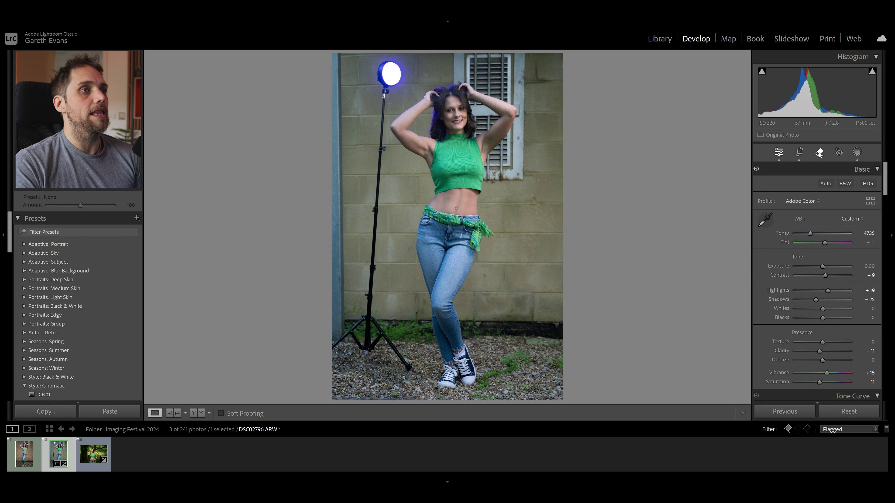
{"action": "left_click", "coordinate": [785, 187]}
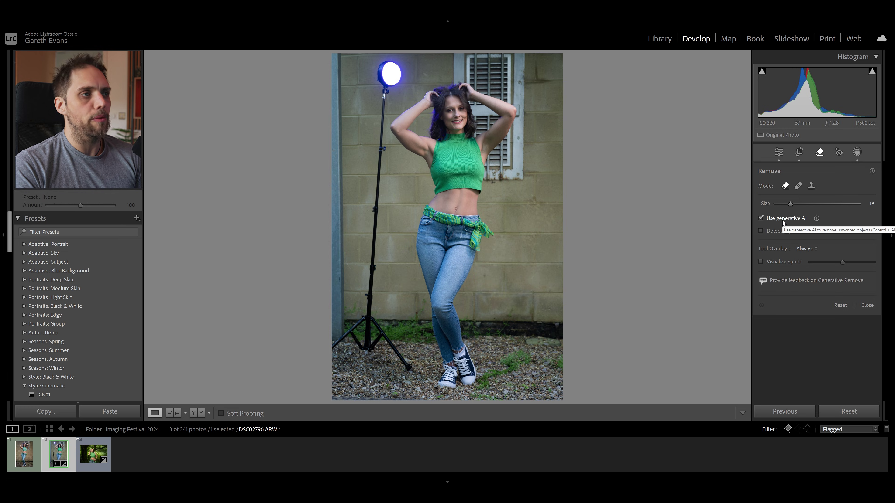
{"action": "scroll", "coordinate": [390, 76], "scroll_direction": "up", "scroll_amount": 4}
{"action": "scroll", "coordinate": [391, 76], "scroll_direction": "up", "scroll_amount": 5}
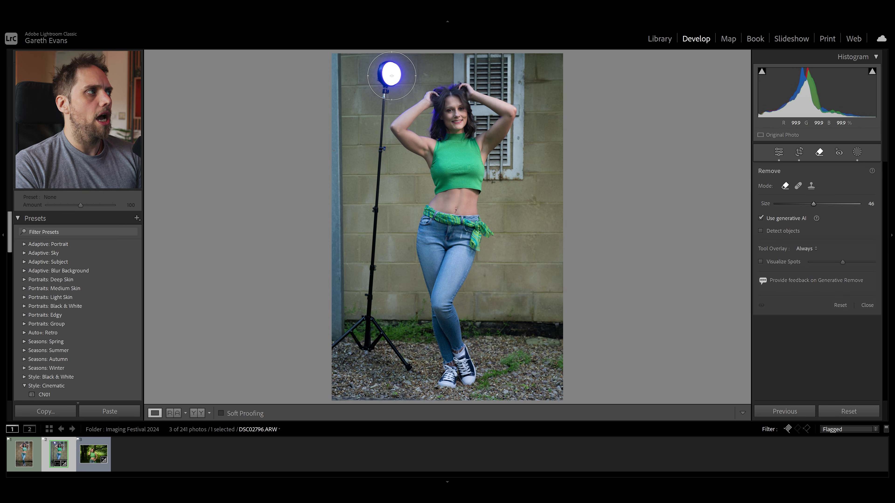
{"action": "scroll", "coordinate": [390, 74], "scroll_direction": "up", "scroll_amount": 2}
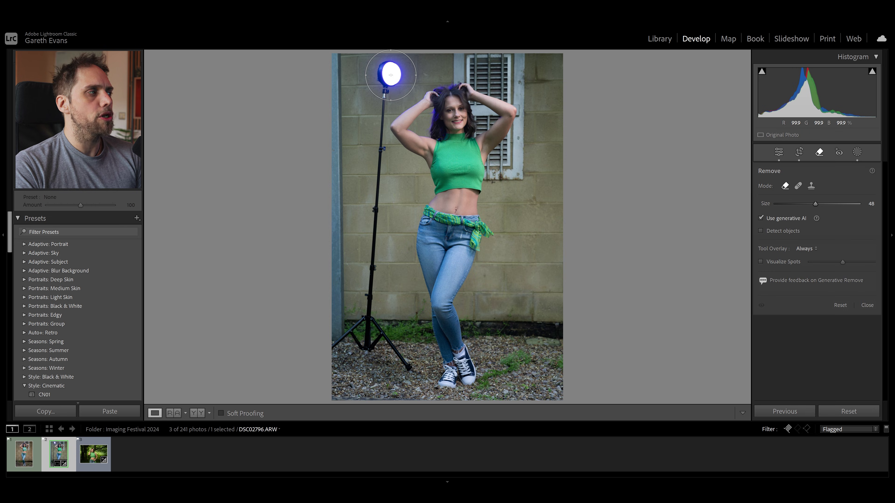
{"action": "left_click", "coordinate": [391, 75]}
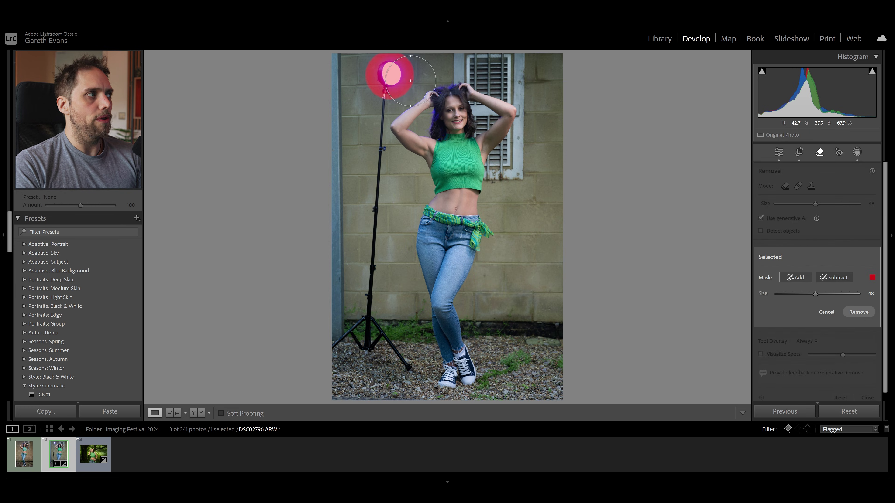
Step: Add the light's pole and tripod legs to the mask with a smaller brush, about size 13 to 17
{"action": "scroll", "coordinate": [388, 76], "scroll_direction": "up", "scroll_amount": 4}
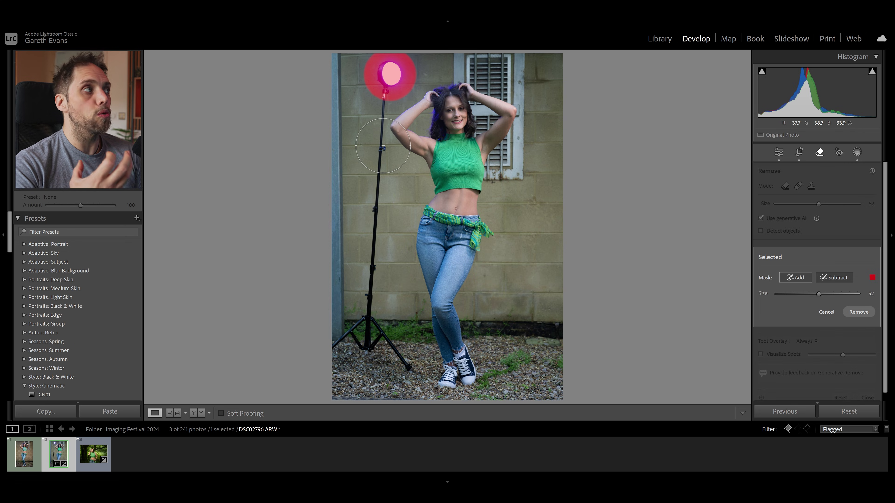
{"action": "scroll", "coordinate": [361, 105], "scroll_direction": "down", "scroll_amount": 7}
{"action": "scroll", "coordinate": [362, 105], "scroll_direction": "down", "scroll_amount": 1}
{"action": "scroll", "coordinate": [382, 103], "scroll_direction": "down", "scroll_amount": 4}
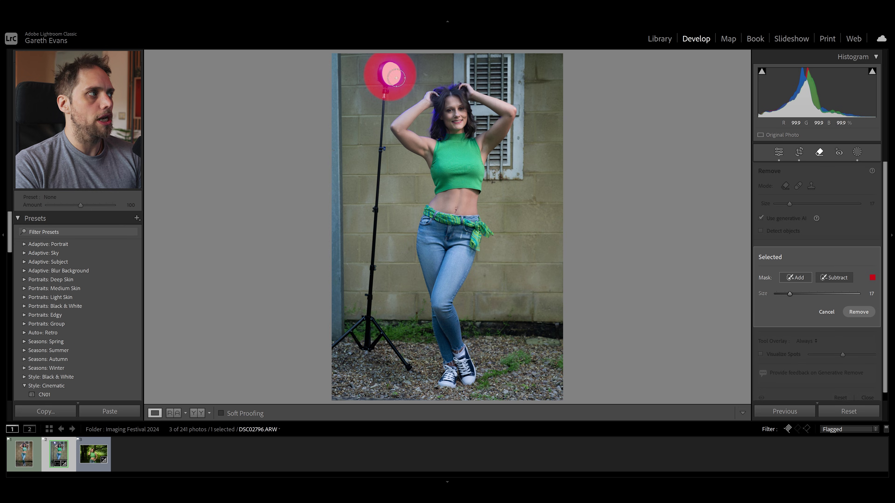
{"action": "mouse_move", "coordinate": [384, 102]}
{"action": "left_mouse_down"}
{"action": "mouse_move", "coordinate": [367, 318]}
{"action": "mouse_move", "coordinate": [347, 335]}
{"action": "mouse_move", "coordinate": [373, 345]}
{"action": "left_mouse_up"}
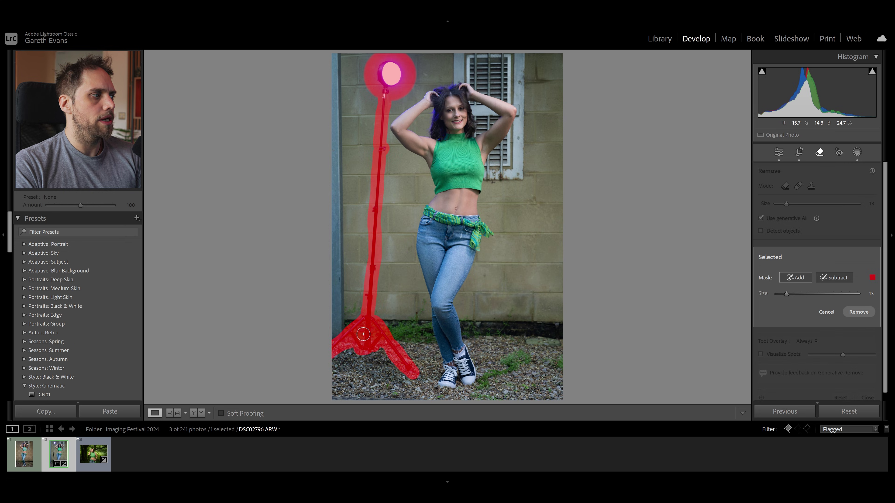
Step: Fill the gaps between the tripod legs in the mask with a size 22 brush and generatively remove the masked light stand
{"action": "scroll", "coordinate": [338, 363], "scroll_direction": "up", "scroll_amount": 3}
{"action": "mouse_move", "coordinate": [334, 365]}
{"action": "left_mouse_down"}
{"action": "mouse_move", "coordinate": [354, 359]}
{"action": "mouse_move", "coordinate": [398, 379]}
{"action": "mouse_move", "coordinate": [374, 354]}
{"action": "left_mouse_up"}
{"action": "scroll", "coordinate": [377, 355], "scroll_direction": "down", "scroll_amount": 1}
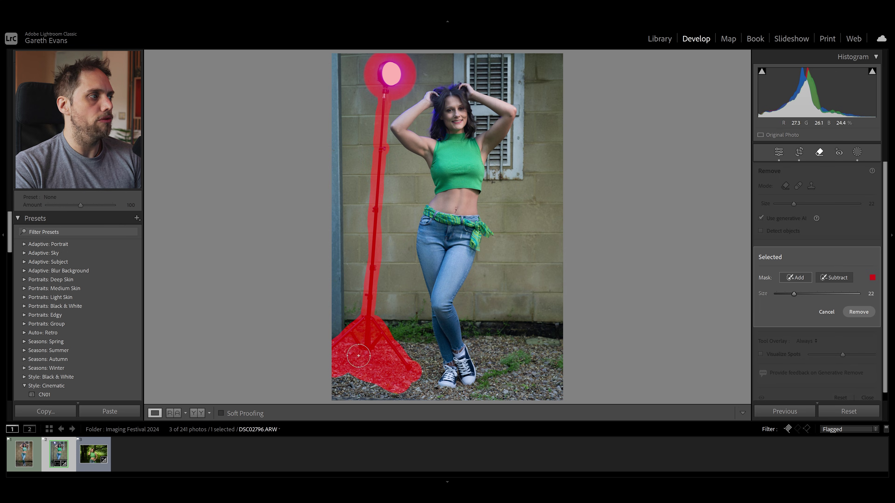
{"action": "left_click", "coordinate": [867, 312]}
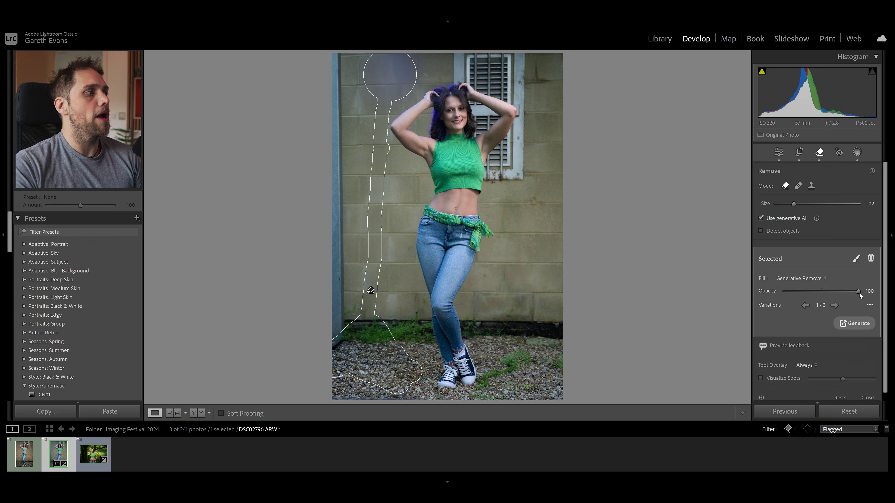
Step: Check the light stand removal outside the Remove tool, then reselect its patch and try the third variation
{"action": "left_click", "coordinate": [781, 155]}
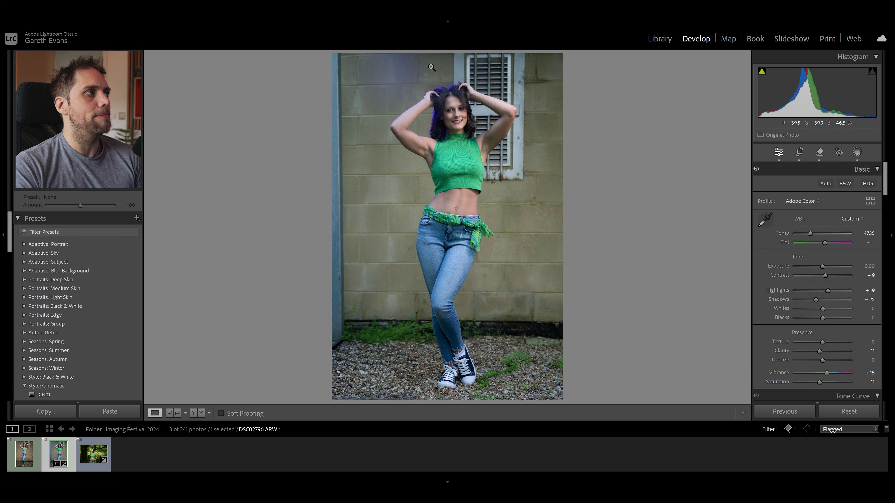
{"action": "left_click", "coordinate": [820, 154]}
{"action": "left_click", "coordinate": [820, 153]}
{"action": "left_click", "coordinate": [820, 154]}
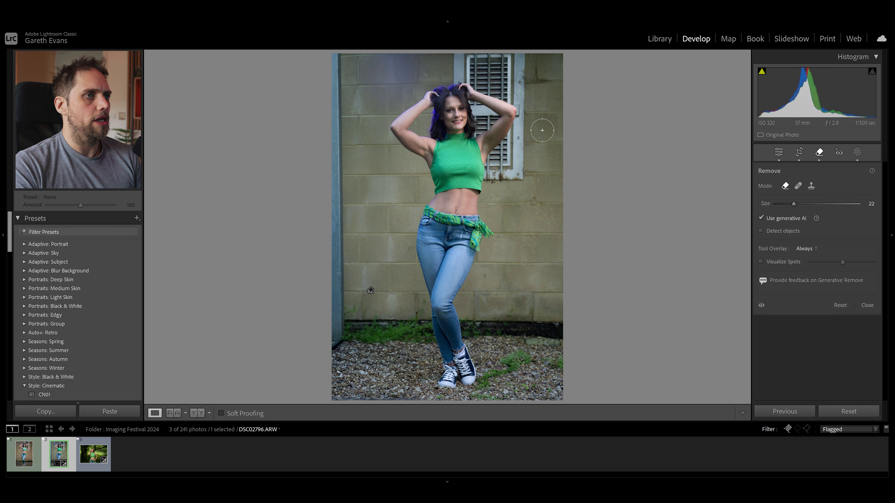
{"action": "left_click", "coordinate": [370, 291]}
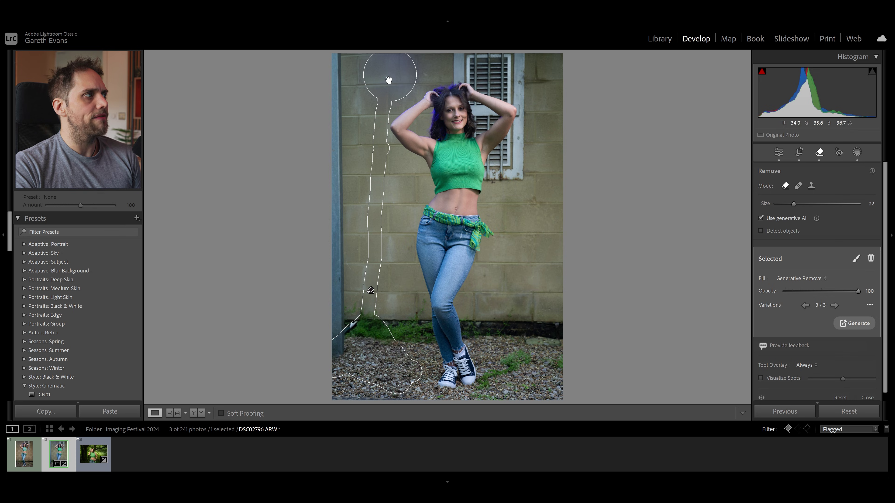
{"action": "left_click", "coordinate": [778, 154]}
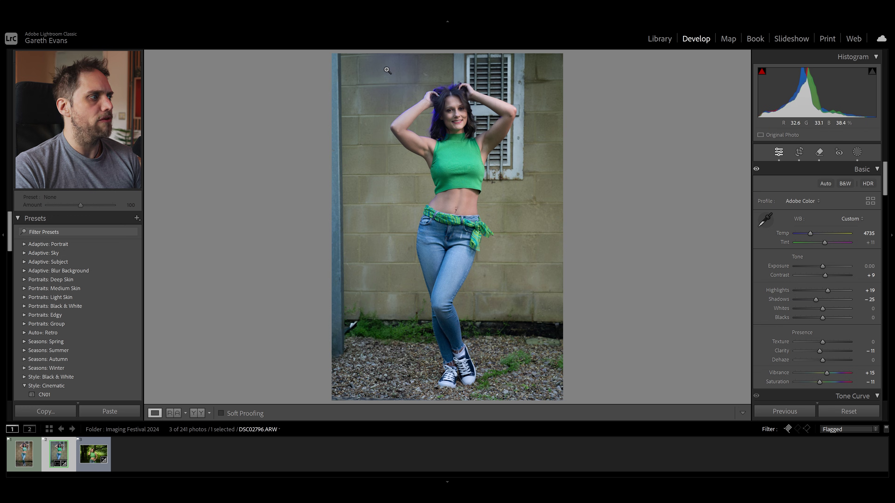
Step: Reopen the Remove tool, reselect the light stand patch and switch it back to an earlier variation
{"action": "left_click", "coordinate": [819, 151]}
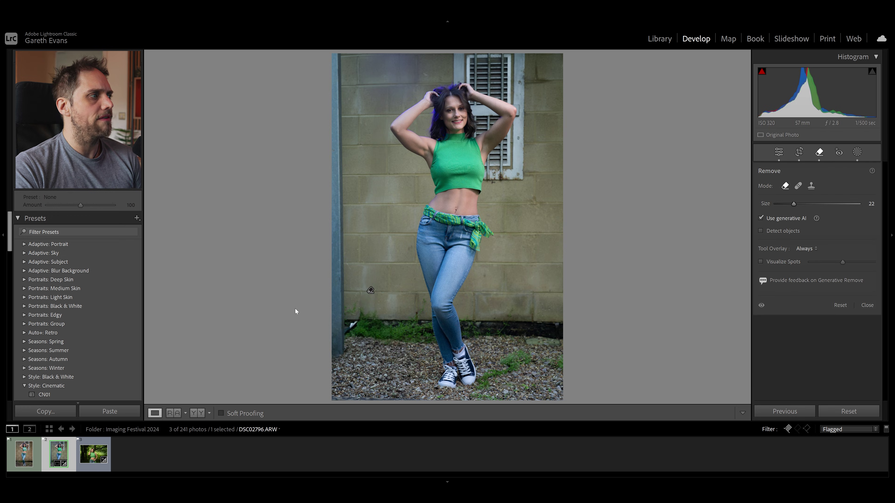
{"action": "left_click", "coordinate": [370, 291]}
{"action": "left_click", "coordinate": [804, 306]}
Step: Generatively remove the blue glow on the upper wall with a size 47 brush and choose the third variation
{"action": "left_click", "coordinate": [609, 90]}
{"action": "scroll", "coordinate": [381, 89], "scroll_direction": "up", "scroll_amount": 5}
{"action": "scroll", "coordinate": [379, 84], "scroll_direction": "up", "scroll_amount": 10}
{"action": "mouse_move", "coordinate": [373, 75]}
{"action": "left_mouse_down"}
{"action": "mouse_move", "coordinate": [378, 94]}
{"action": "mouse_move", "coordinate": [406, 71]}
{"action": "left_mouse_up"}
{"action": "left_click", "coordinate": [856, 312]}
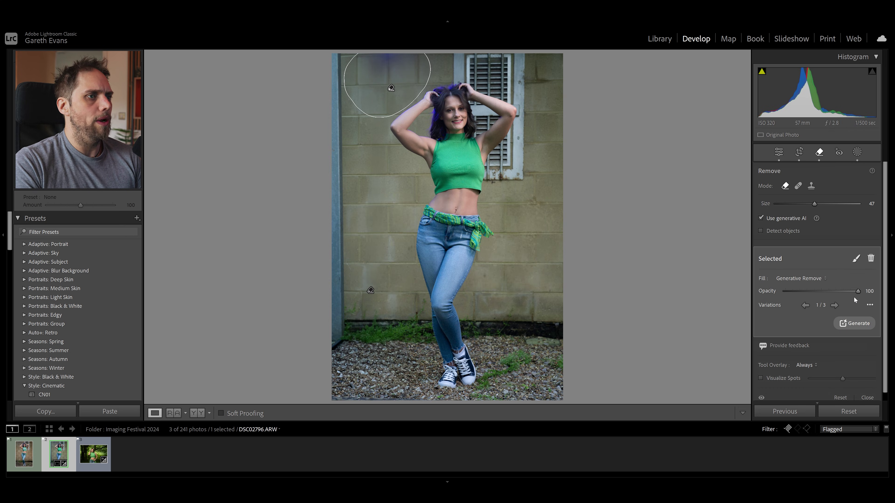
{"action": "left_click", "coordinate": [834, 306]}
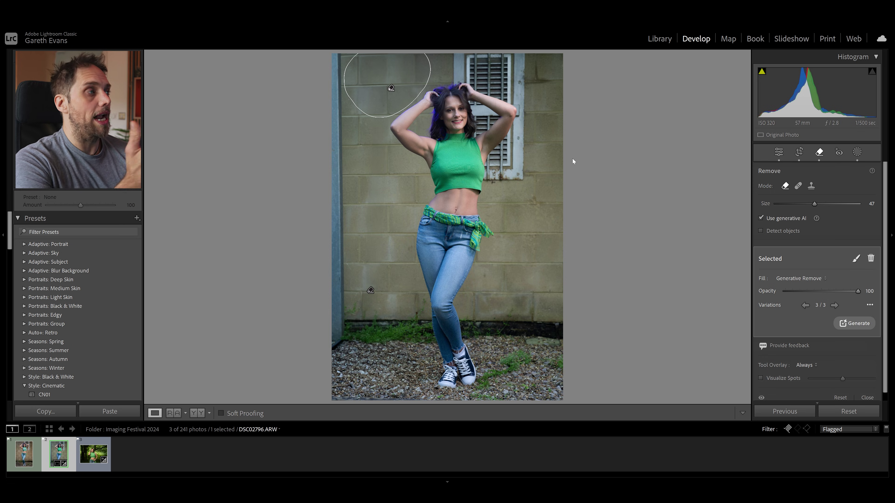
{"action": "left_click", "coordinate": [779, 154]}
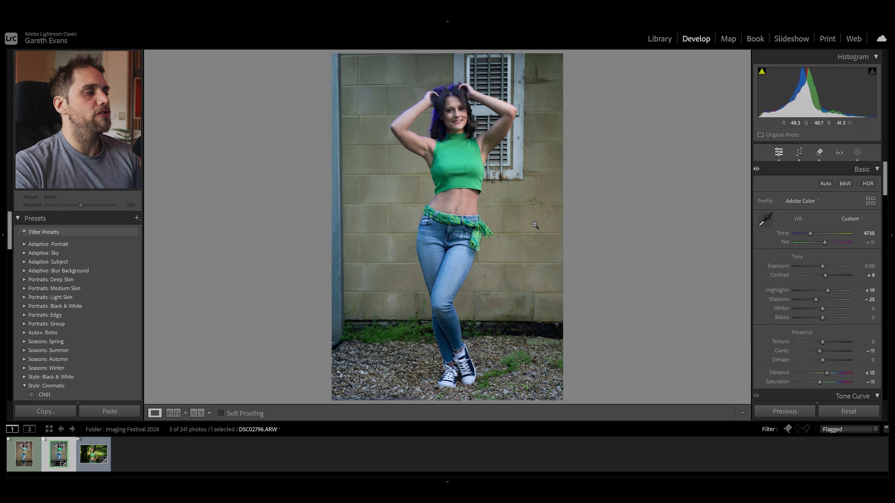
Step: Enable Detect objects, brush along the vertical post at the photo's left edge with size 22, and generatively remove it
{"action": "key", "text": "q"}
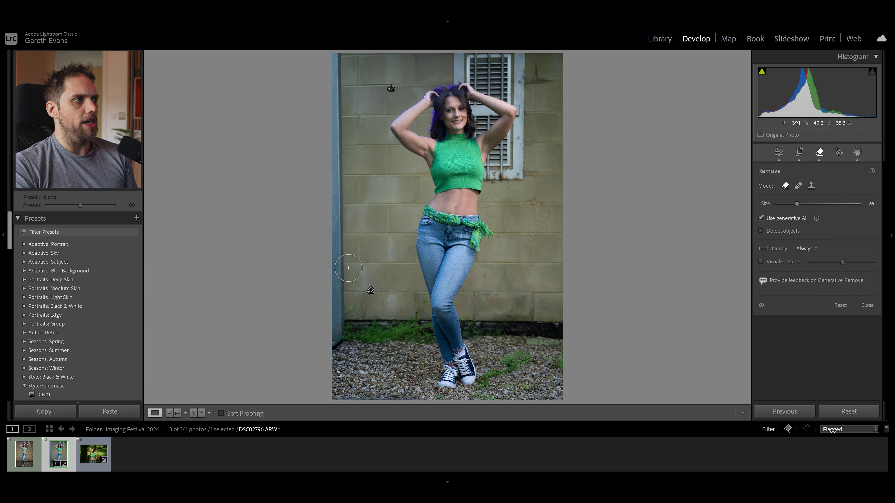
{"action": "left_click", "coordinate": [775, 229]}
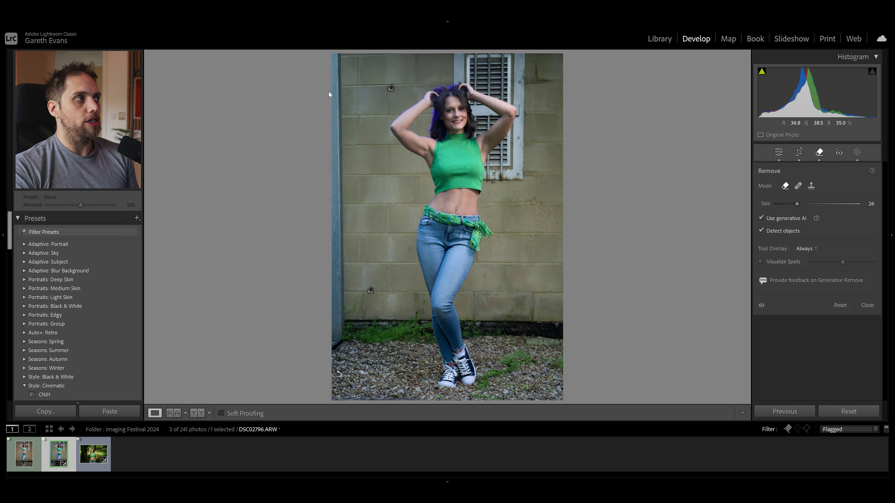
{"action": "scroll", "coordinate": [334, 89], "scroll_direction": "down", "scroll_amount": 2}
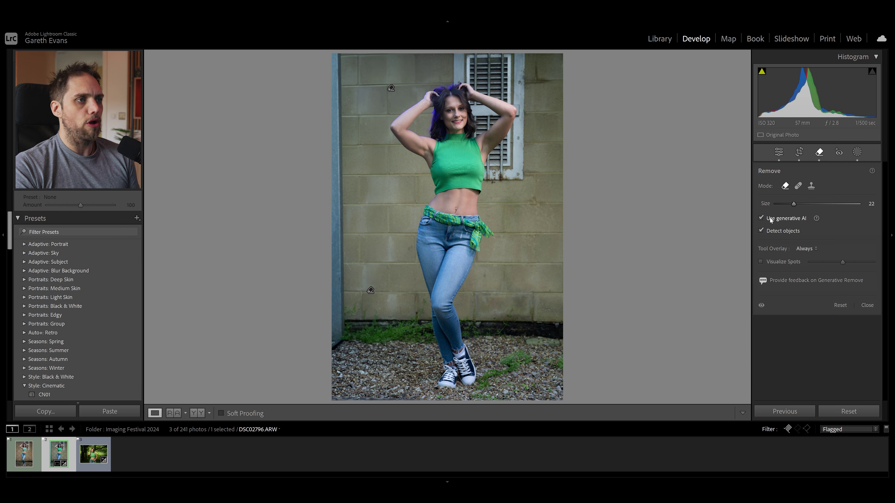
{"action": "mouse_move", "coordinate": [336, 60]}
{"action": "left_mouse_down"}
{"action": "mouse_move", "coordinate": [337, 336]}
{"action": "mouse_move", "coordinate": [337, 315]}
{"action": "left_mouse_up"}
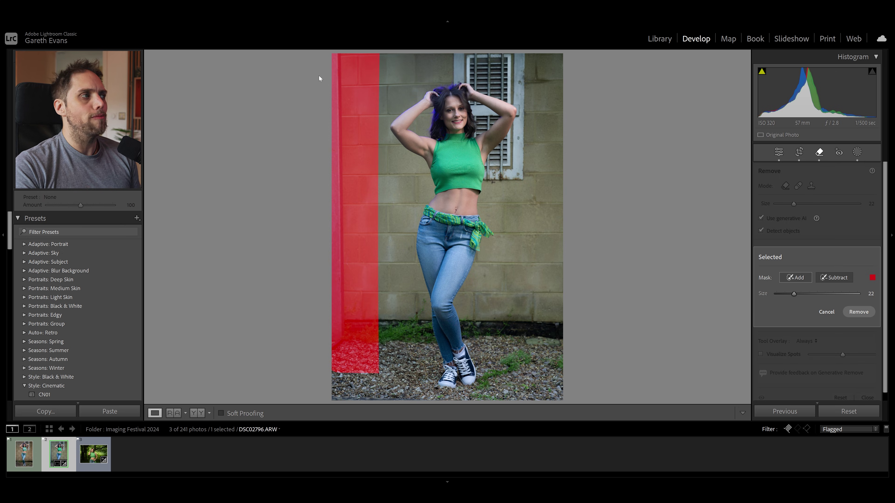
{"action": "left_click", "coordinate": [849, 313]}
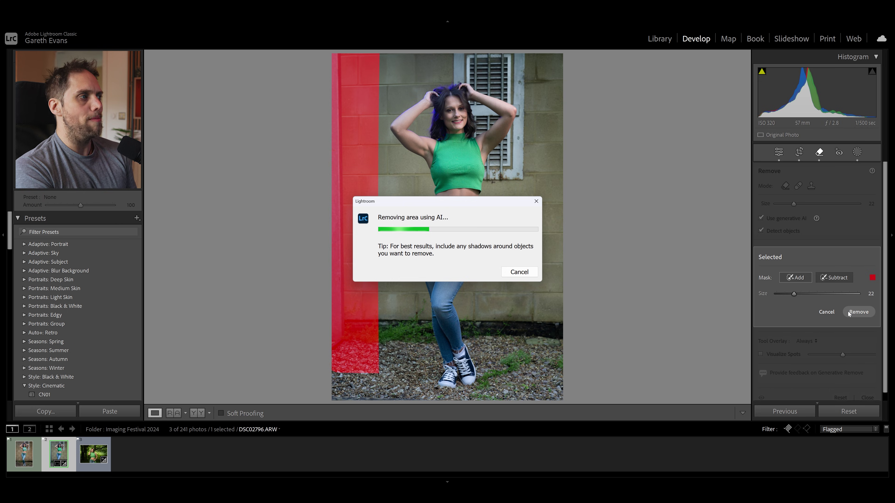
{"action": "left_click", "coordinate": [820, 155]}
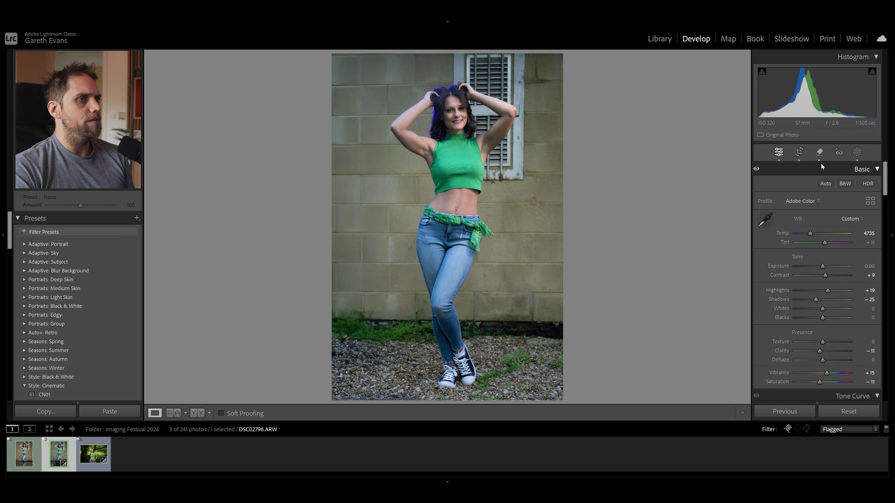
{"action": "left_click", "coordinate": [822, 157]}
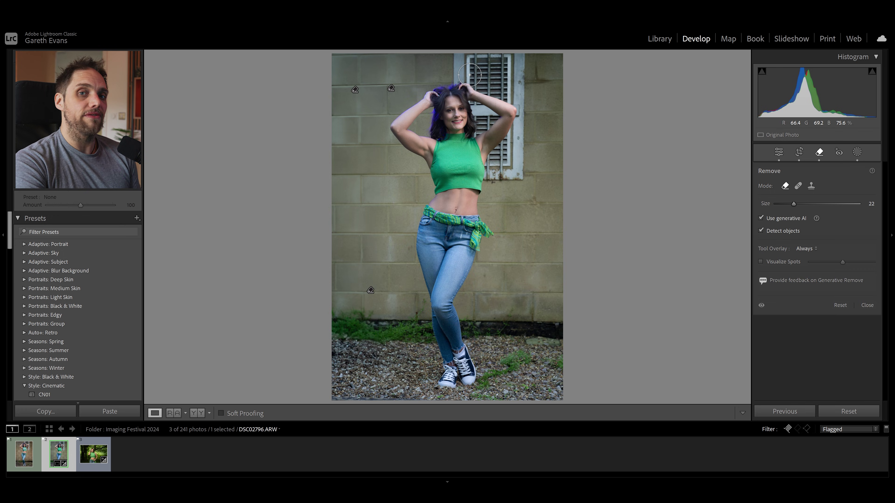
Step: Open the edited portrait in Adobe Photoshop
{"action": "right_click", "coordinate": [60, 455]}
{"action": "mouse_move", "coordinate": [138, 273]}
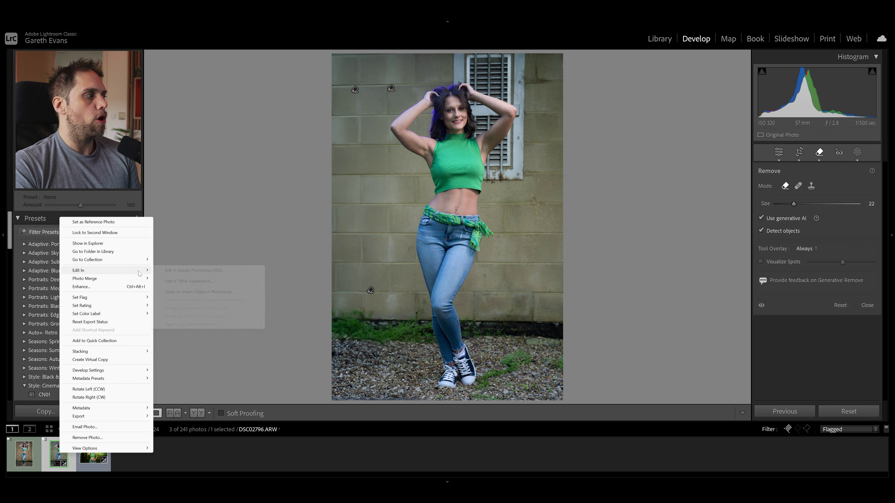
{"action": "left_click", "coordinate": [200, 271]}
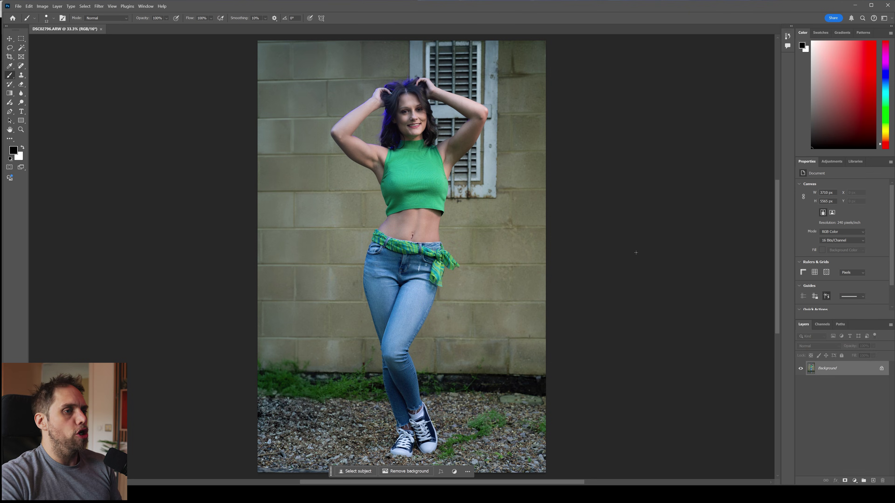
Step: Unlock the Background layer and duplicate it
{"action": "left_click", "coordinate": [882, 368]}
{"action": "key", "text": "ctrl+j"}
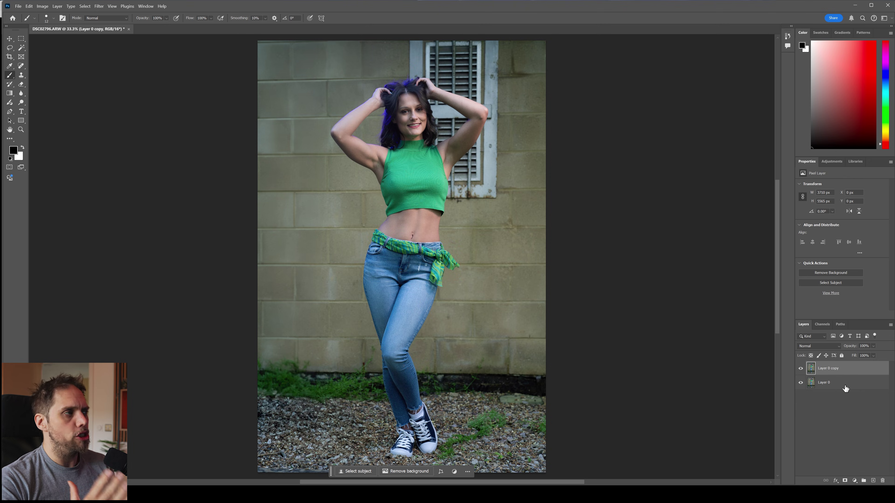
Step: Lasso the metal vent behind the woman's raised arm, following the arm's outer edge, and run Generative Fill without a prompt
{"action": "key", "text": "l"}
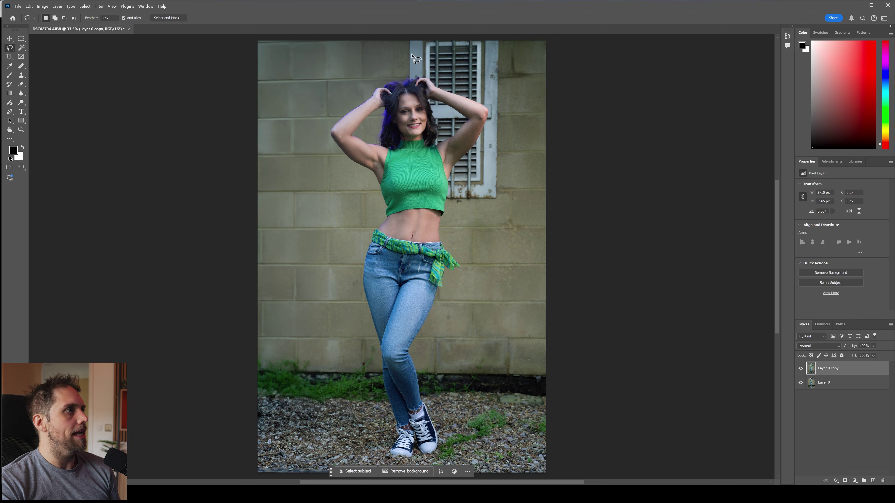
{"action": "left_click", "coordinate": [405, 38]}
{"action": "mouse_move", "coordinate": [404, 63]}
{"action": "left_mouse_down"}
{"action": "mouse_move", "coordinate": [407, 84]}
{"action": "mouse_move", "coordinate": [418, 79]}
{"action": "mouse_move", "coordinate": [476, 107]}
{"action": "mouse_move", "coordinate": [482, 125]}
{"action": "mouse_move", "coordinate": [448, 172]}
{"action": "left_mouse_up"}
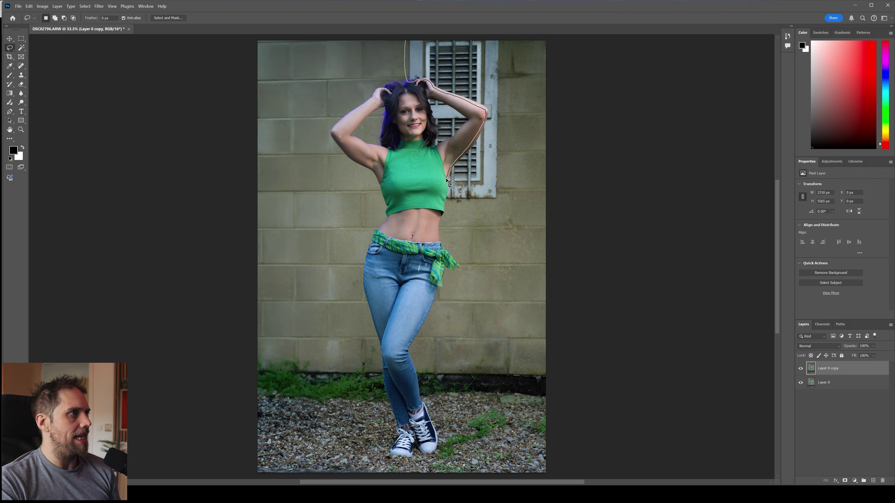
{"action": "mouse_move", "coordinate": [446, 207]}
{"action": "left_mouse_down"}
{"action": "mouse_move", "coordinate": [499, 205]}
{"action": "mouse_move", "coordinate": [507, 51]}
{"action": "mouse_move", "coordinate": [503, 36]}
{"action": "mouse_move", "coordinate": [472, 28]}
{"action": "mouse_move", "coordinate": [404, 25]}
{"action": "left_mouse_up"}
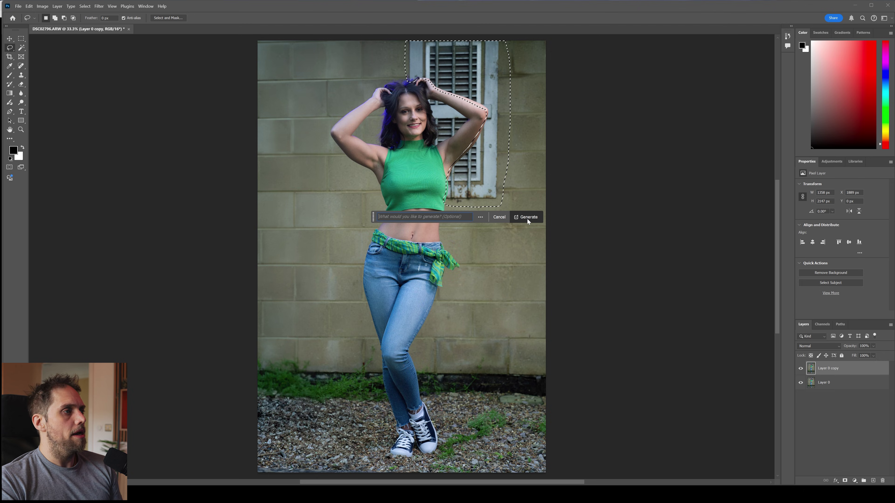
{"action": "left_click", "coordinate": [526, 218]}
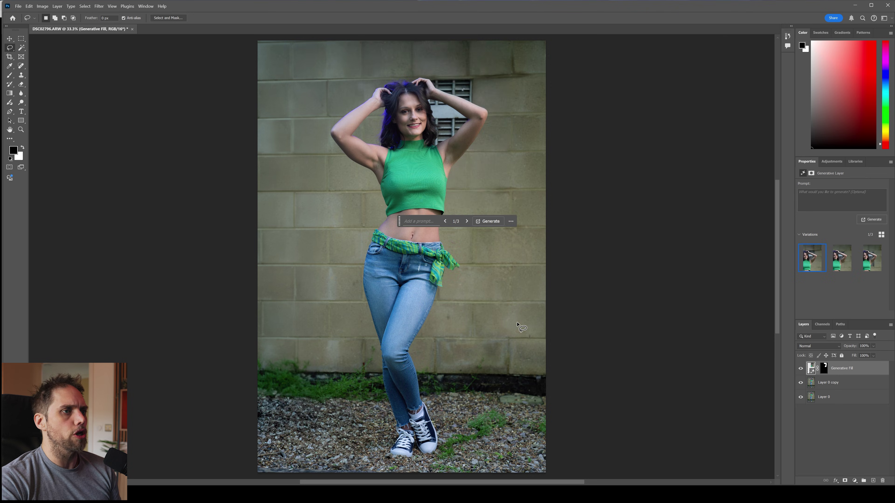
Step: Compare the three Generative Fill variations of the wall and keep the first one
{"action": "left_click", "coordinate": [839, 264]}
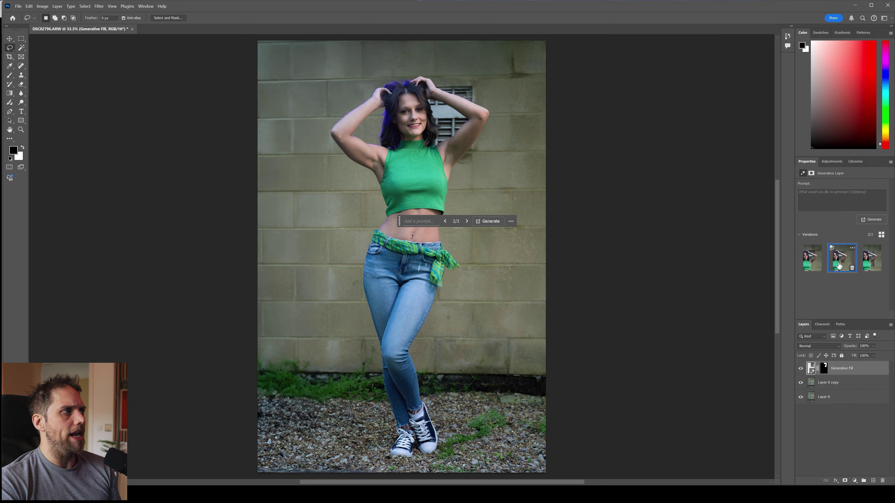
{"action": "left_click", "coordinate": [867, 262]}
{"action": "left_click", "coordinate": [813, 264]}
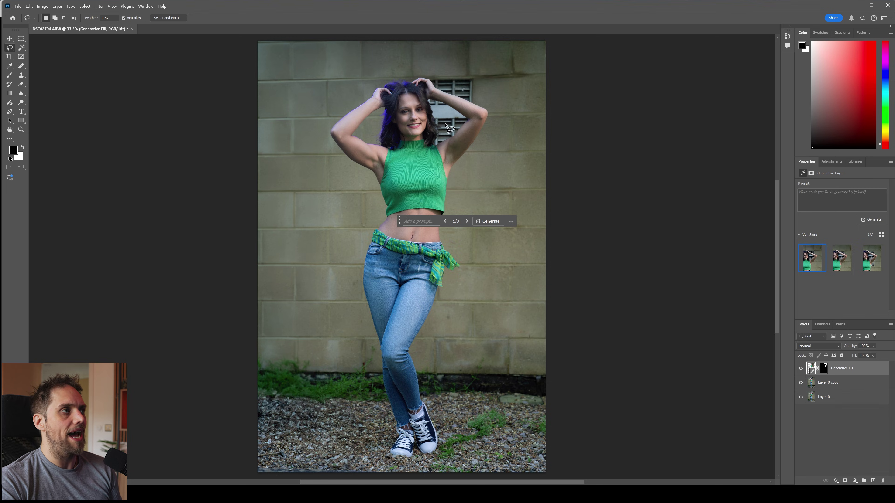
Step: Lasso the leftover vent inside the bent arm and above the forearm, and run Generative Fill without a prompt
{"action": "left_click", "coordinate": [844, 385]}
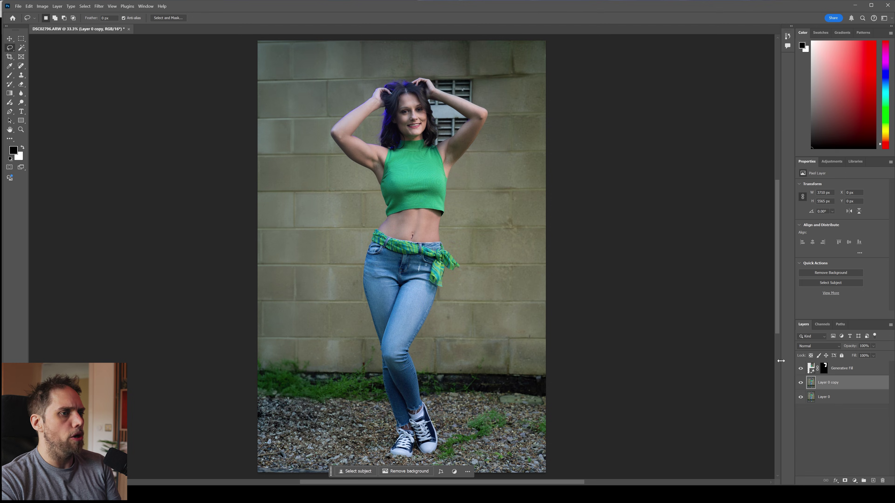
{"action": "mouse_move", "coordinate": [425, 99]}
{"action": "left_mouse_down"}
{"action": "mouse_move", "coordinate": [432, 145]}
{"action": "mouse_move", "coordinate": [431, 85]}
{"action": "left_mouse_up"}
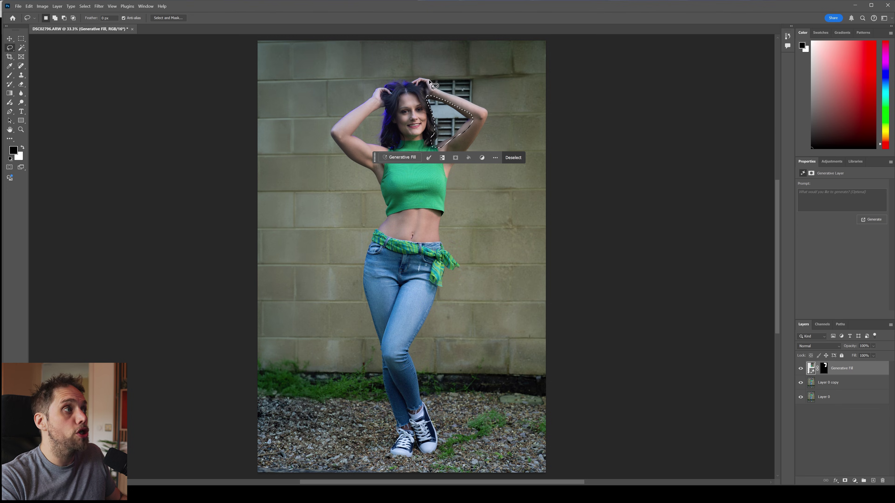
{"action": "mouse_move", "coordinate": [441, 95]}
{"action": "left_mouse_down"}
{"action": "mouse_move", "coordinate": [464, 103]}
{"action": "mouse_move", "coordinate": [474, 76]}
{"action": "mouse_move", "coordinate": [427, 76]}
{"action": "mouse_move", "coordinate": [430, 85]}
{"action": "left_mouse_up"}
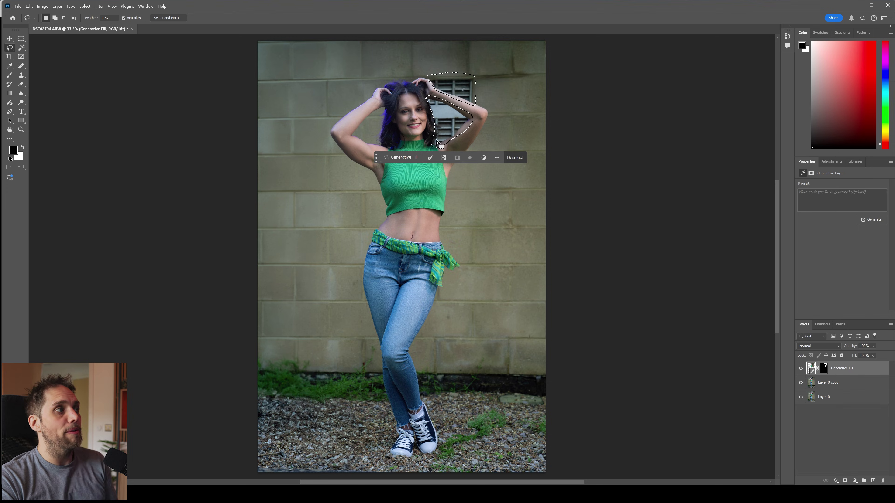
{"action": "left_click", "coordinate": [419, 157]}
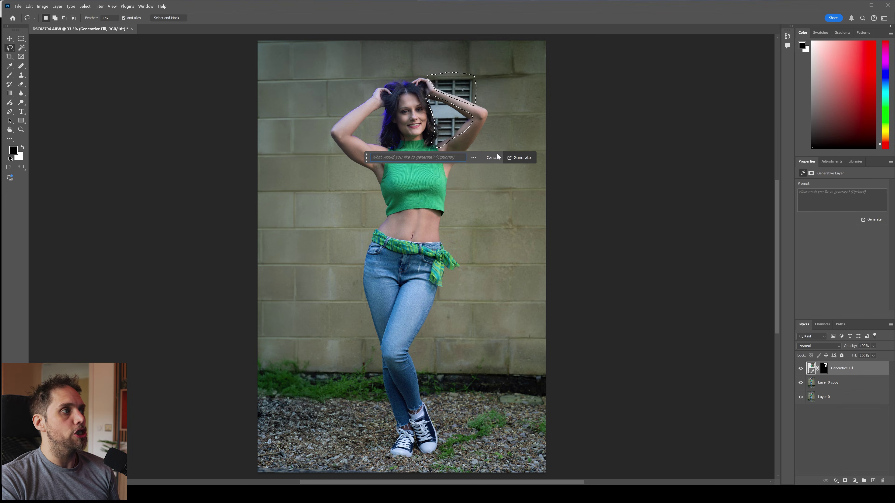
{"action": "left_click", "coordinate": [525, 159]}
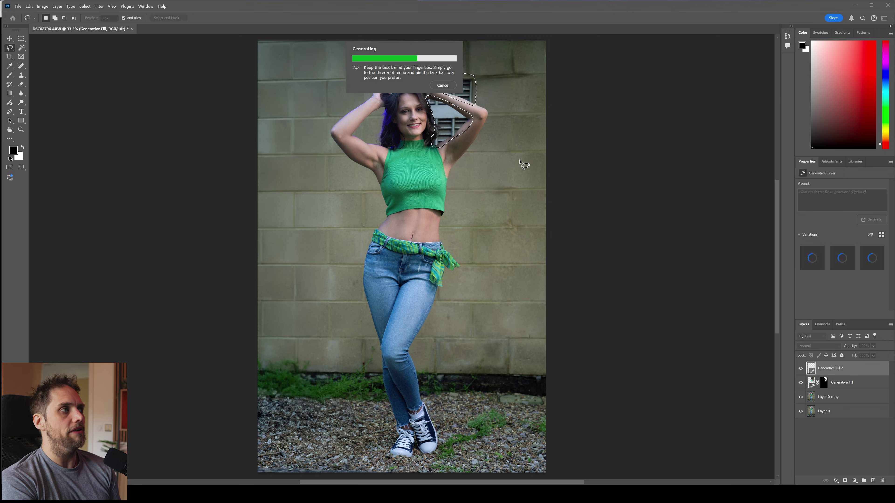
Step: Choose the third variation of the second Generative Fill, deselect the layers and save the document
{"action": "key", "text": "s"}
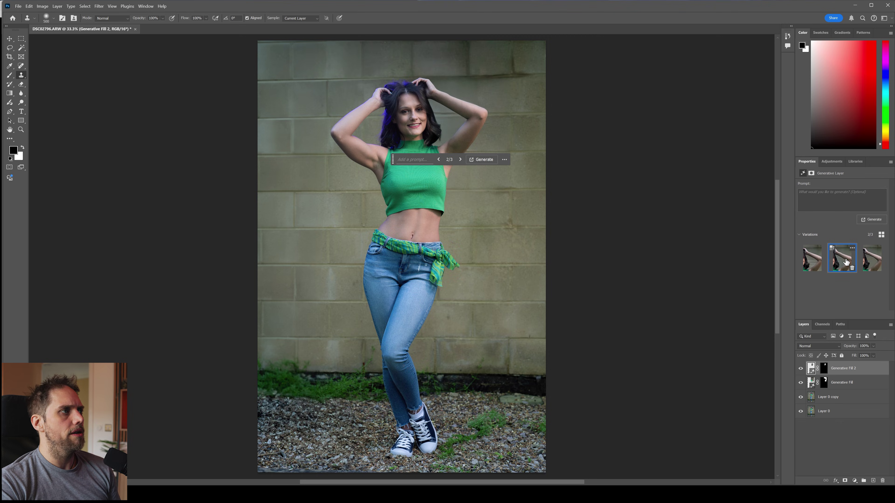
{"action": "left_click", "coordinate": [869, 263]}
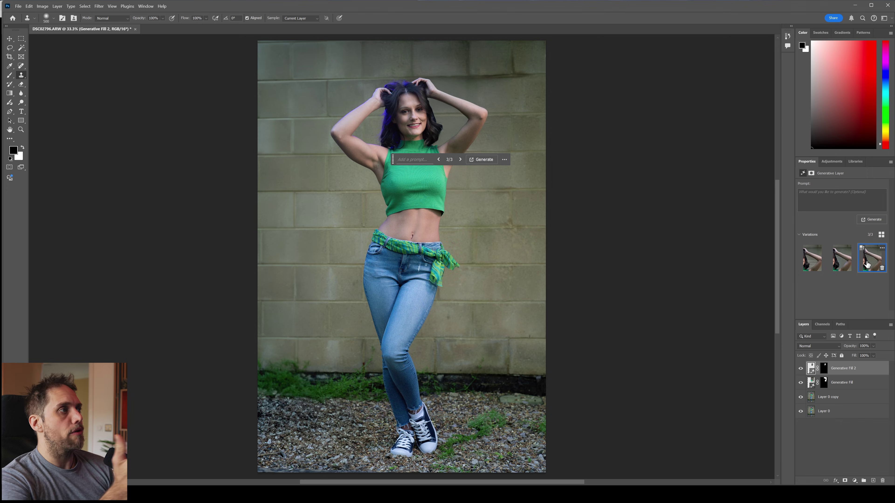
{"action": "left_click", "coordinate": [846, 444]}
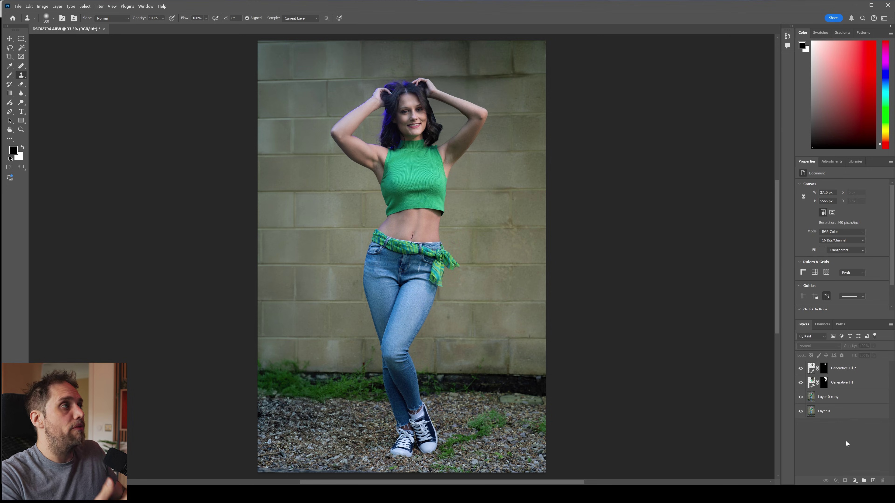
{"action": "key", "text": "ctrl+s"}
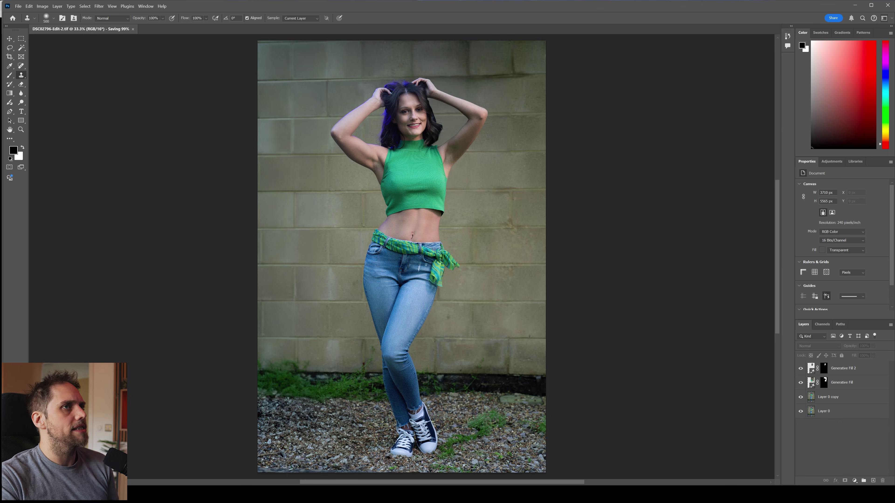